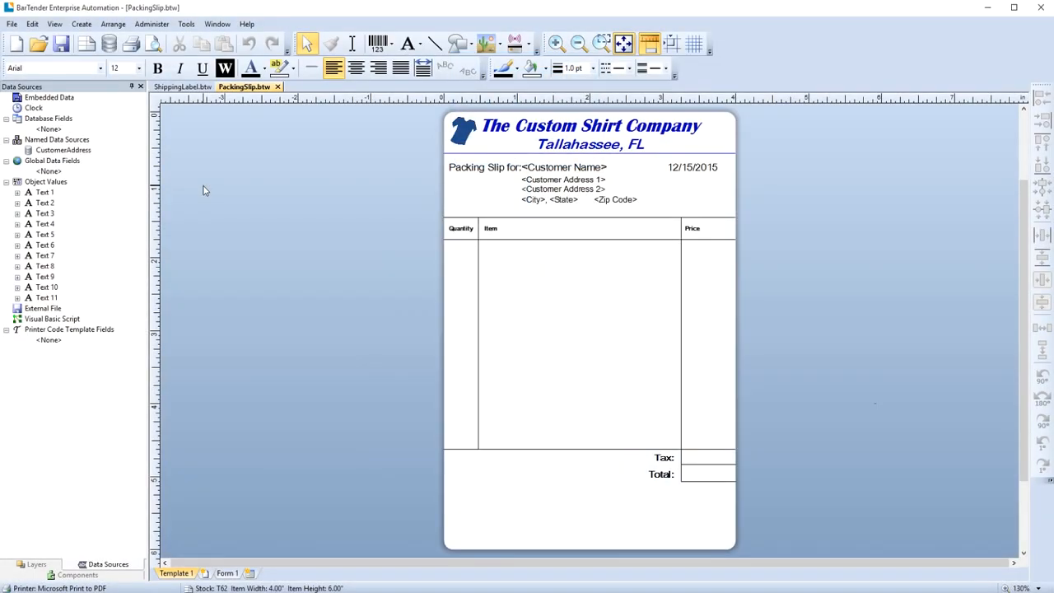
Begin a database connection setup for the packing slip and select Microsoft Excel as the database type.
click(16, 26)
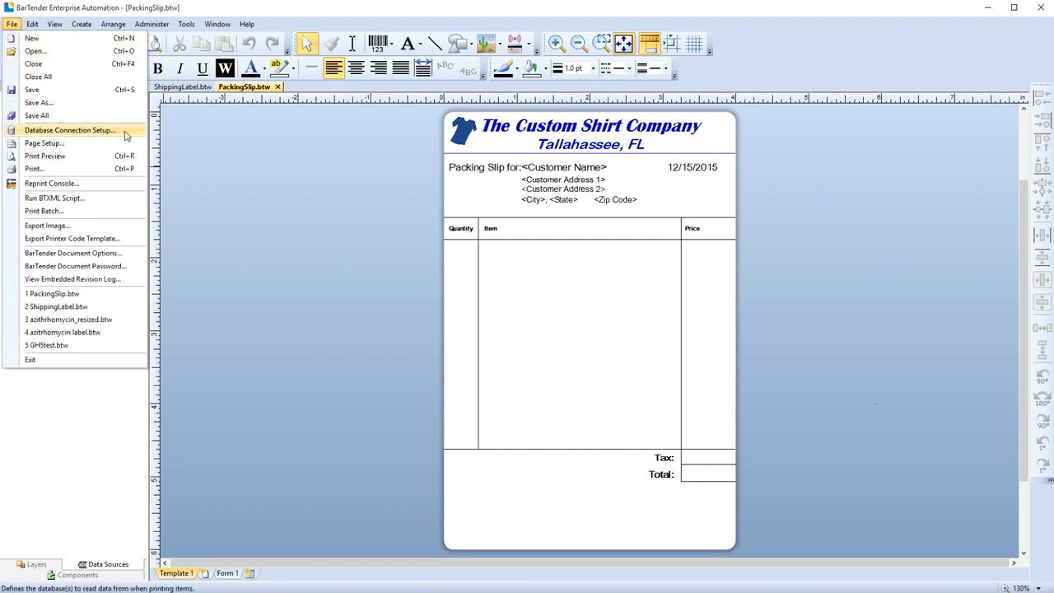
click(70, 130)
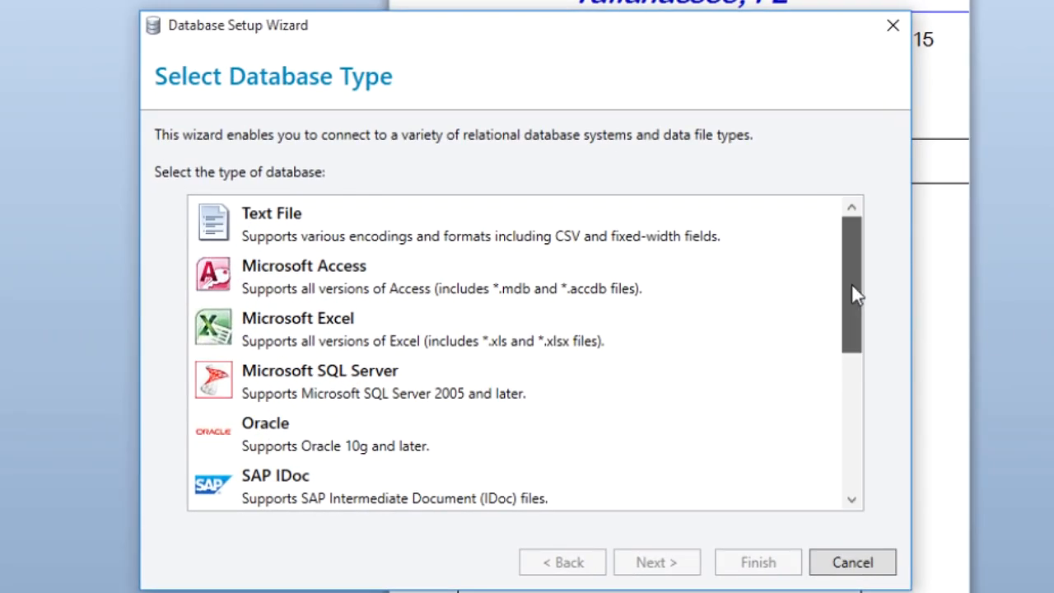
mouse_move(854, 294)
mouse_down()
mouse_move(857, 403)
mouse_move(845, 447)
mouse_move(861, 307)
mouse_up()
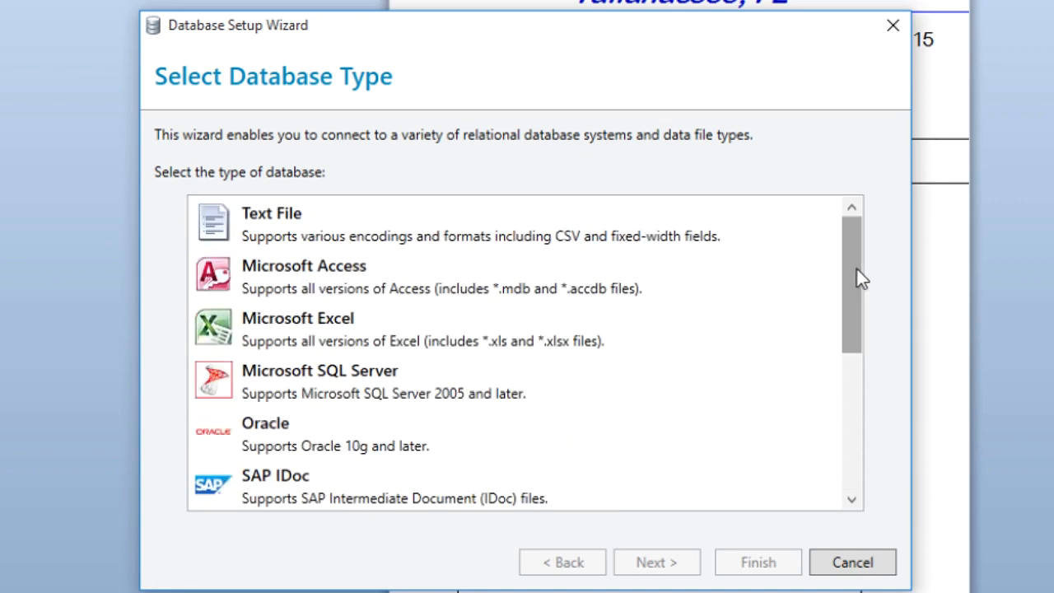
click(681, 341)
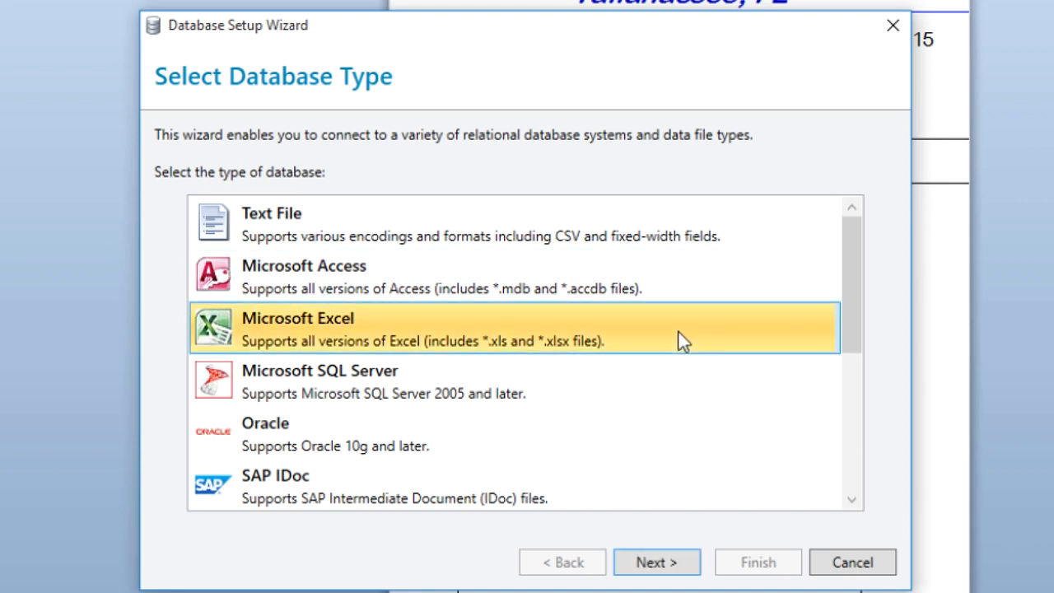
click(676, 567)
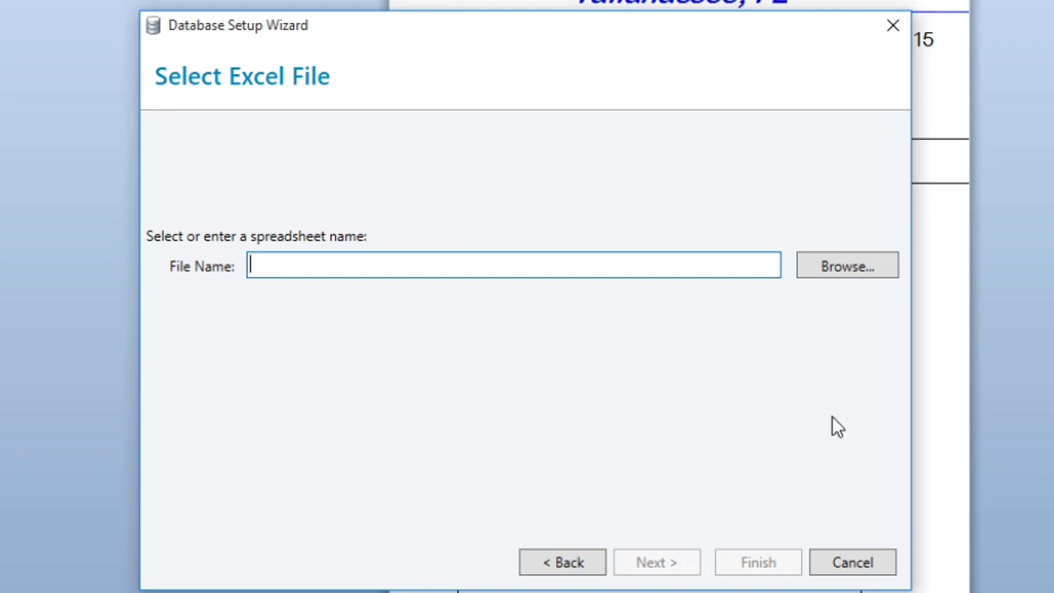
Choose CustomShirtClients.xlsx from the Demo Items folder as the source spreadsheet and proceed to table selection.
click(848, 266)
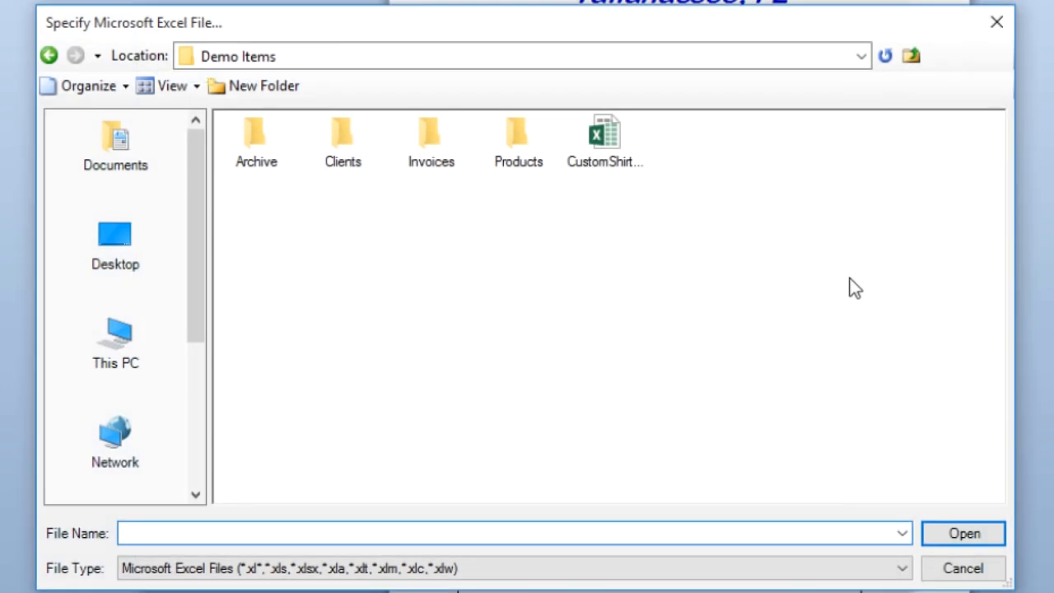
click(605, 152)
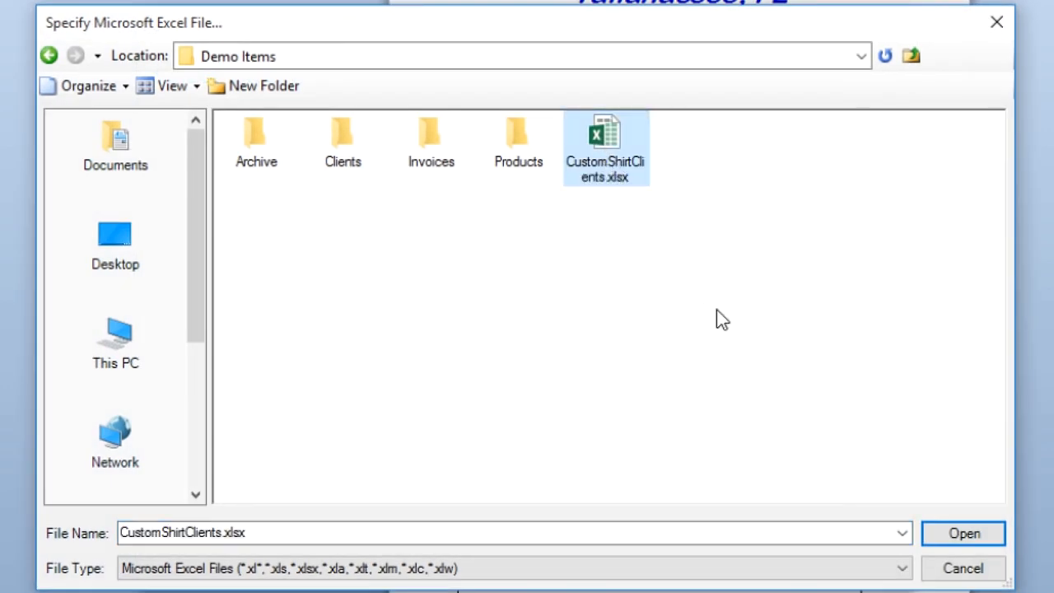
click(942, 538)
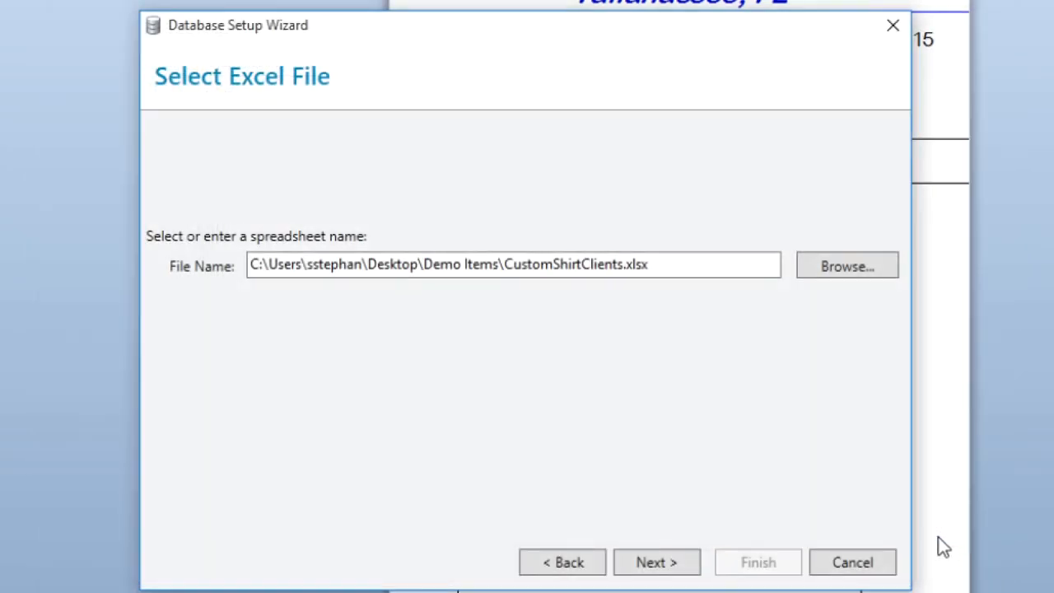
click(683, 565)
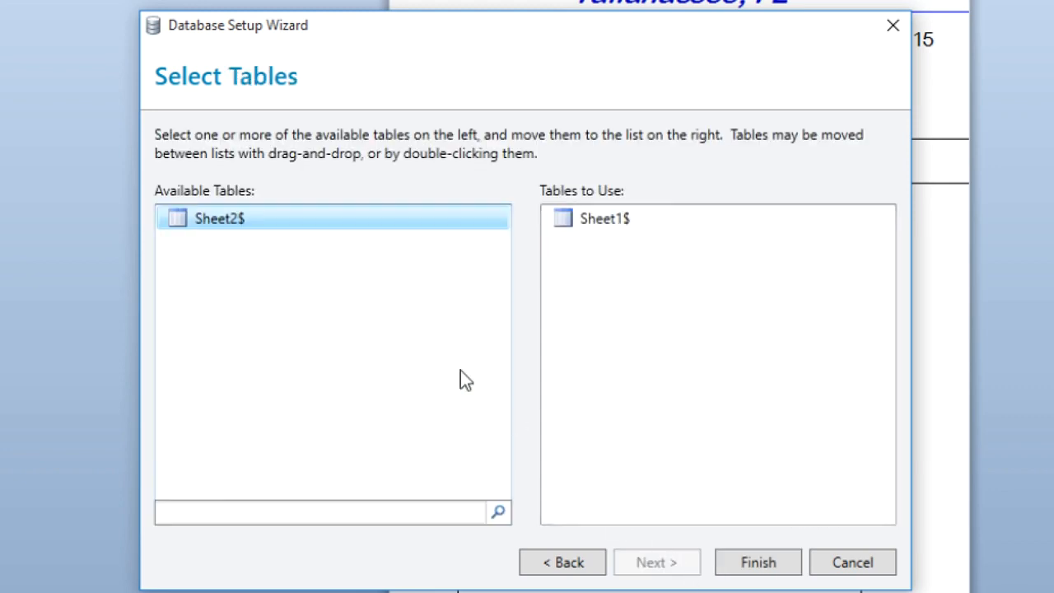
Try adding Sheet2$ to the tables to use, review the join with Sheet1$, and return Sheet2$ to the available tables.
drag(224, 229, 672, 333)
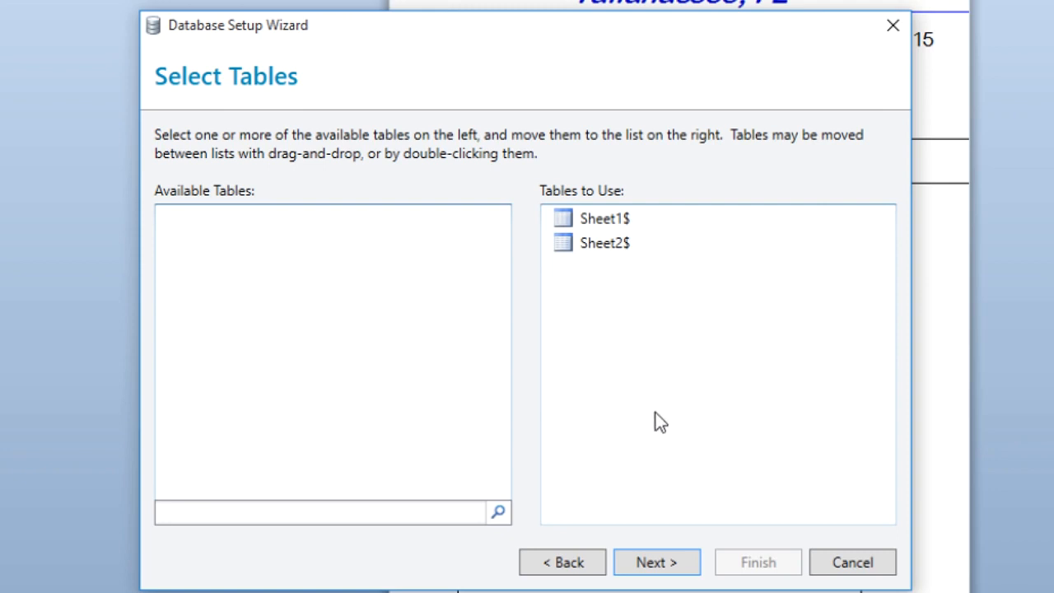
click(693, 570)
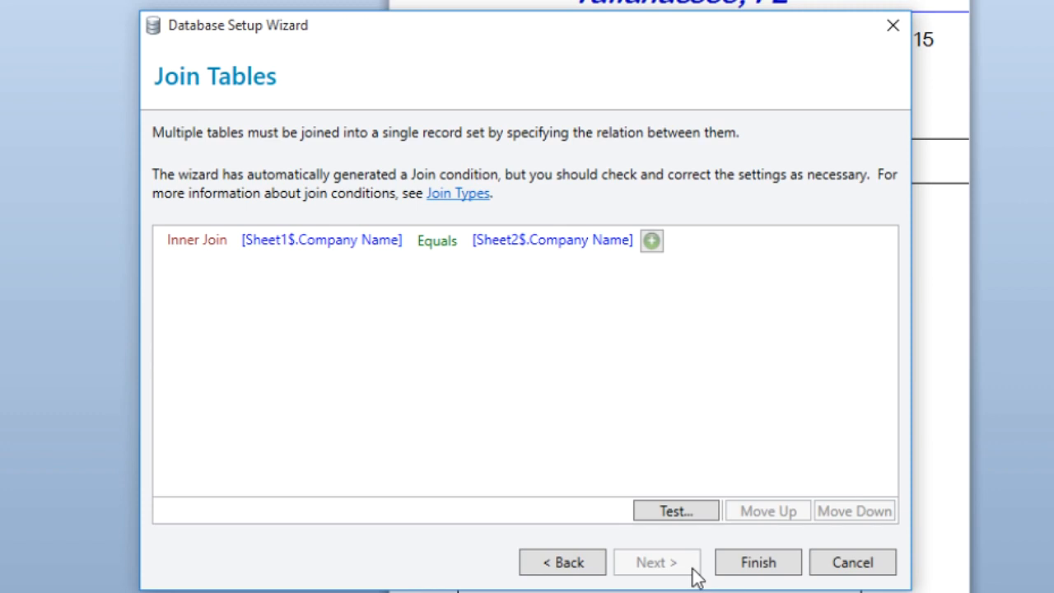
click(580, 572)
drag(603, 247, 327, 262)
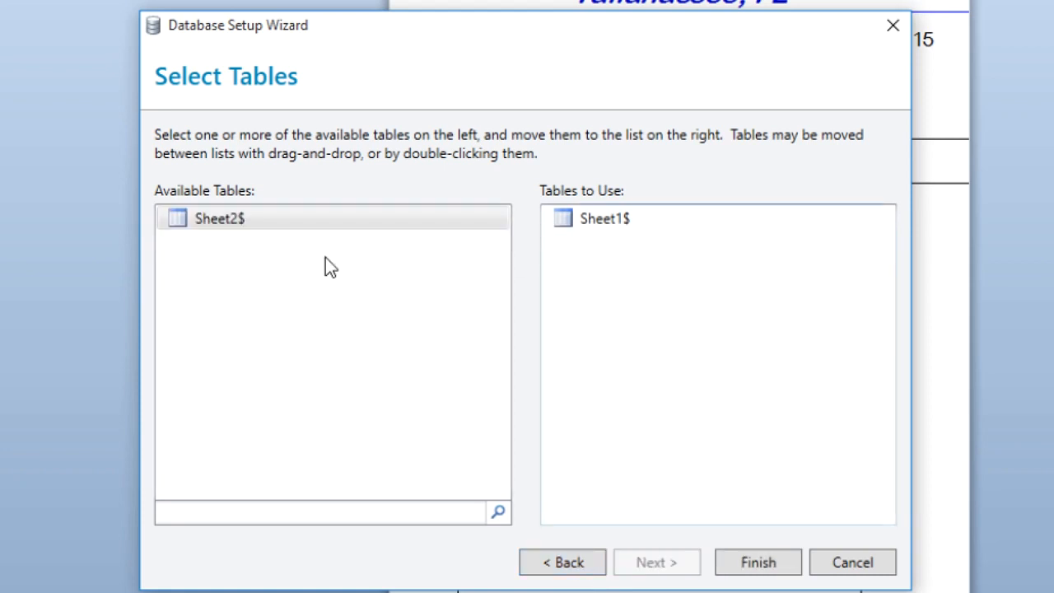
Complete the database wizard with the Sheet1$ table, view the records in the Record Browser, and return to the connection properties.
click(600, 225)
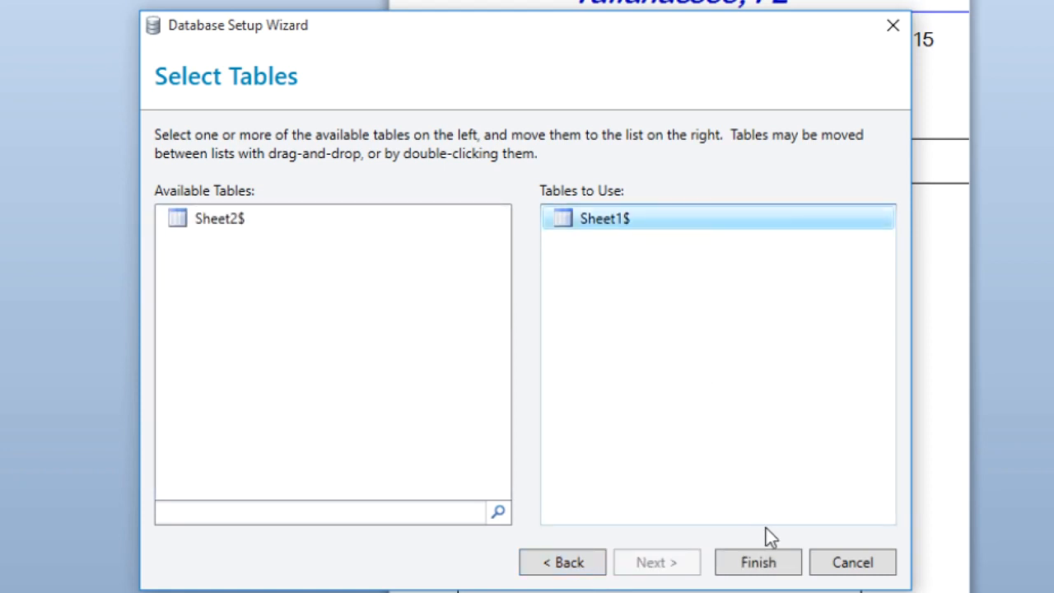
click(759, 563)
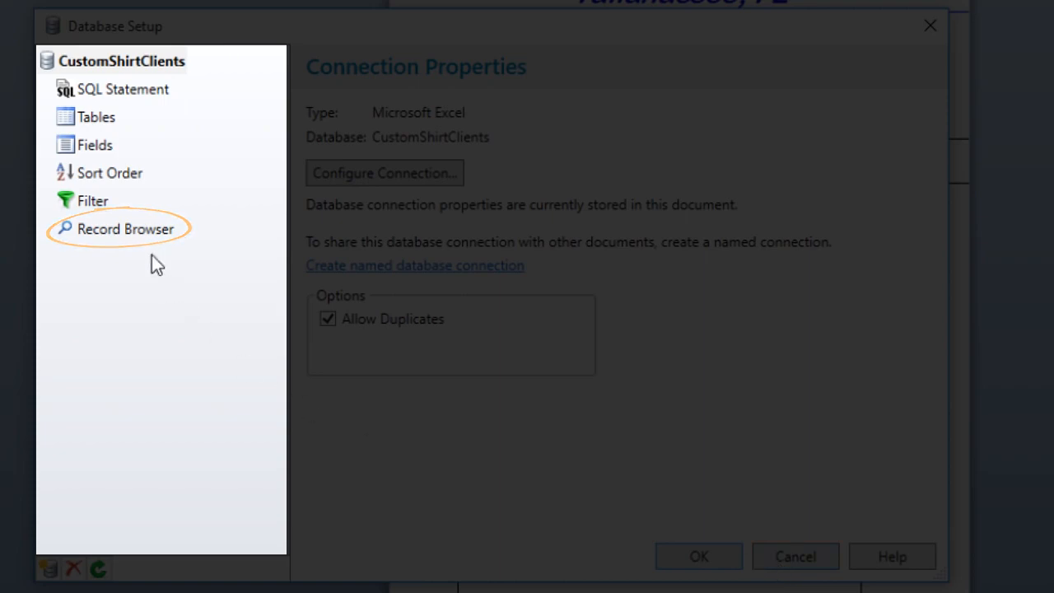
click(132, 228)
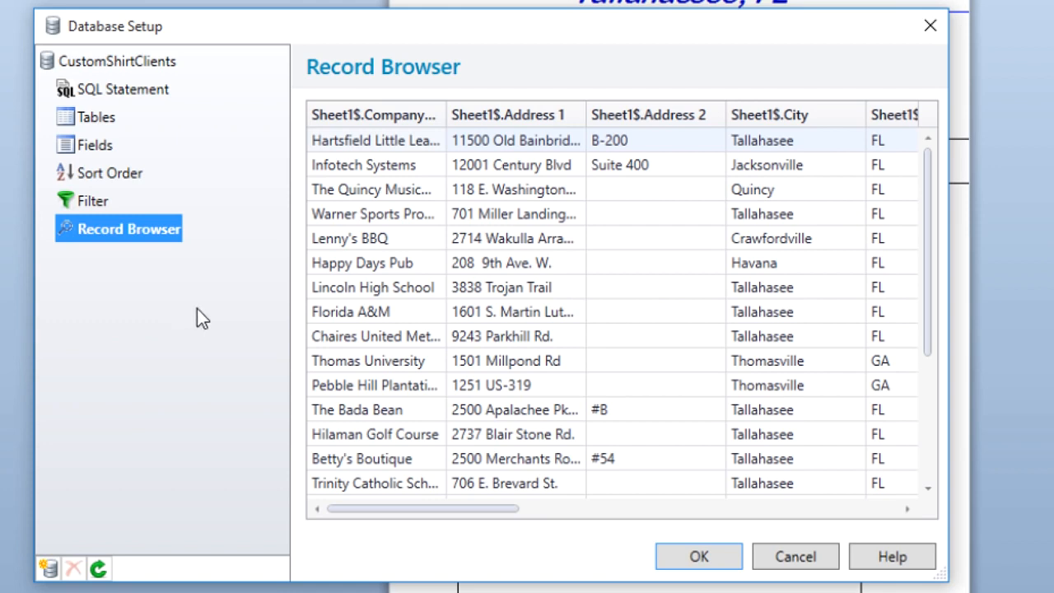
click(168, 63)
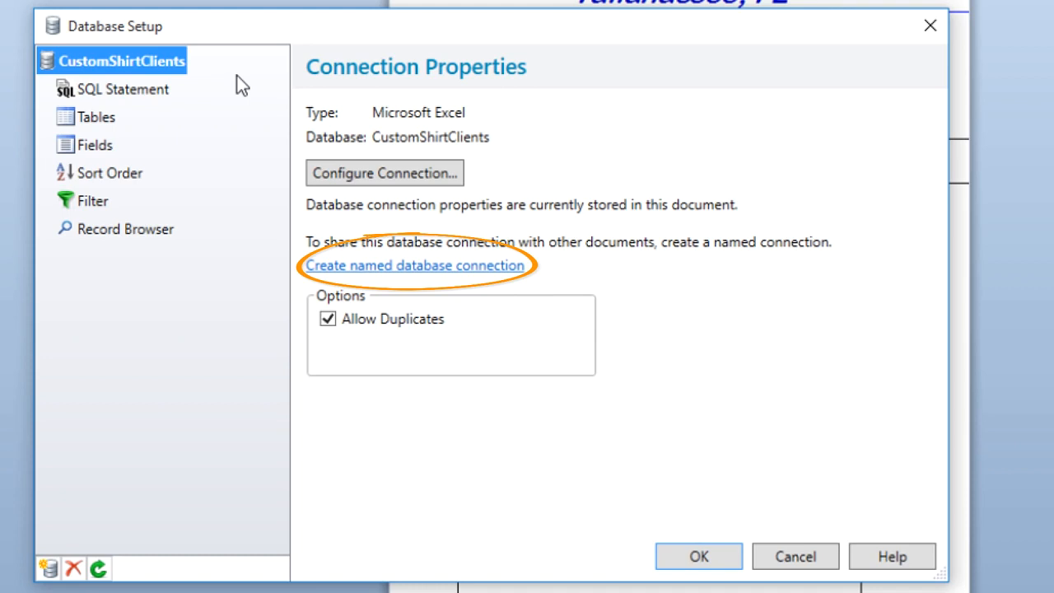
Create a named database connection called CustomerAddresses from the current connection and accept the database setup.
click(391, 267)
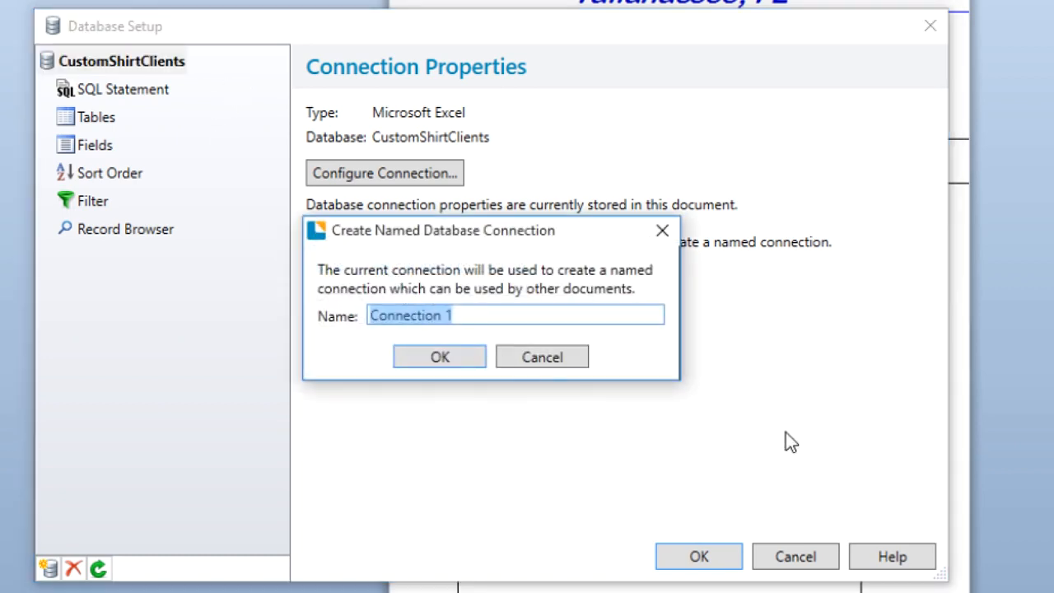
text(Cust)
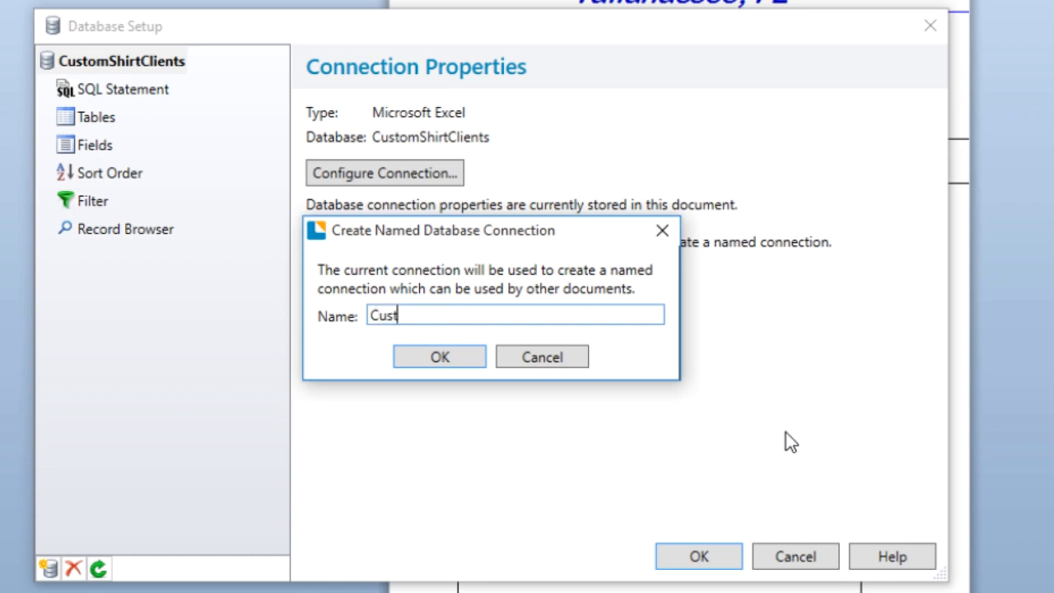
text(omerAddresses)
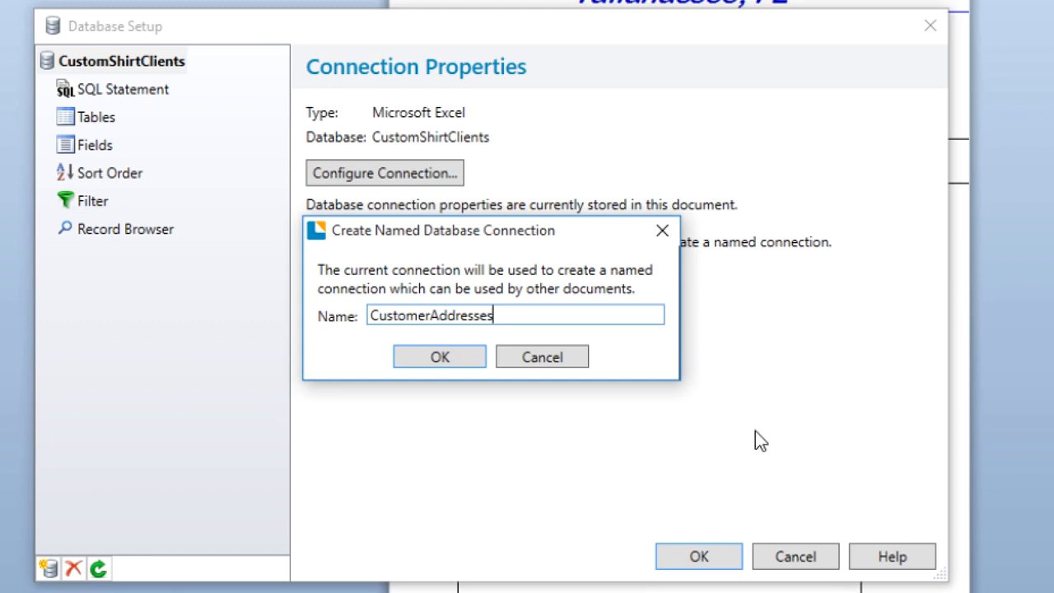
click(446, 360)
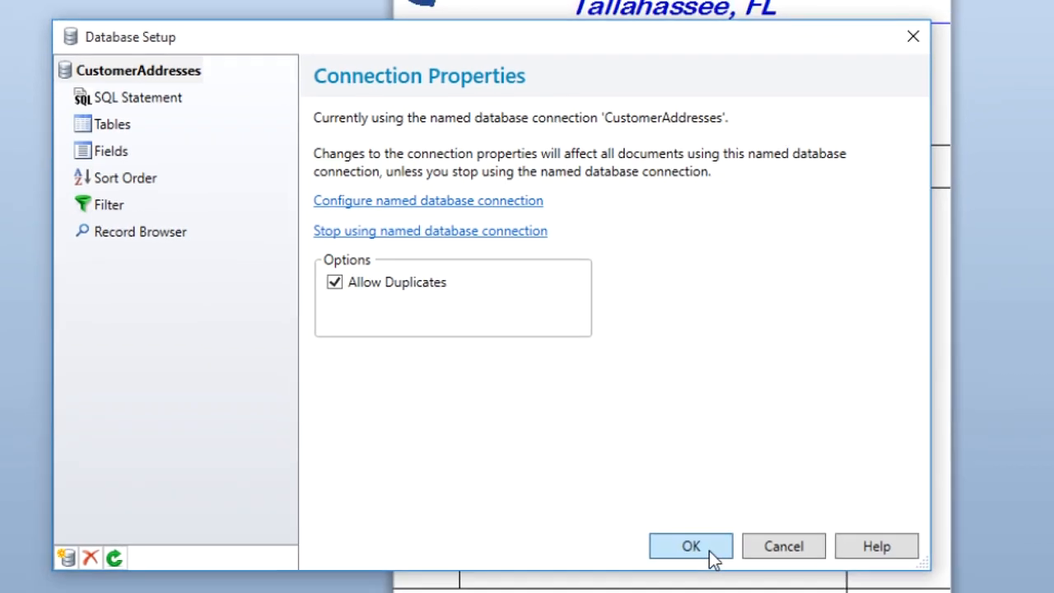
click(707, 557)
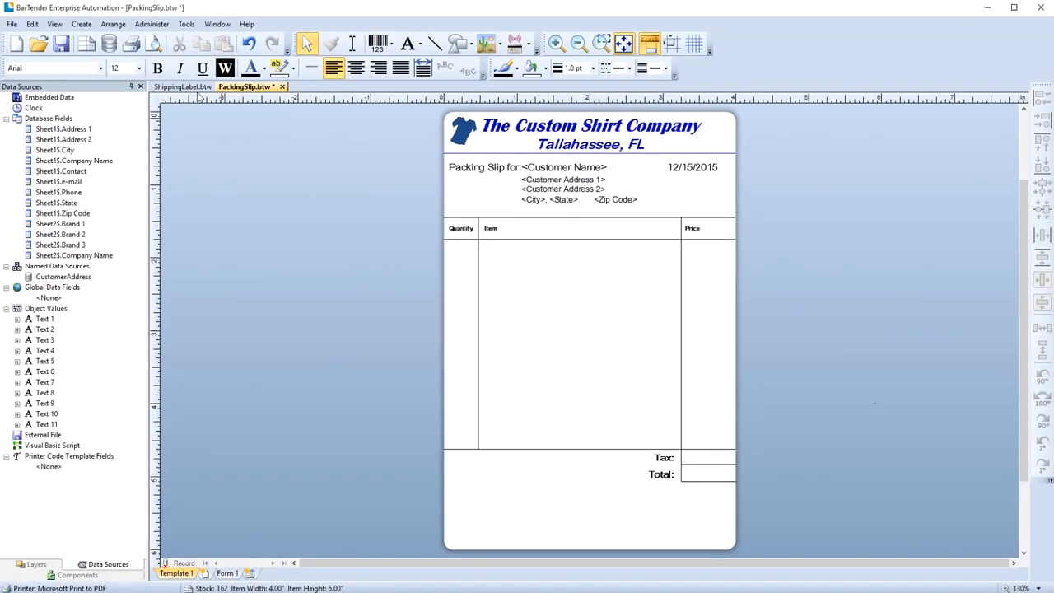
Connect the ShippingLabel.btw document to the existing named database connection CustomerAddresses, add a table to use, and accept the setup.
click(179, 87)
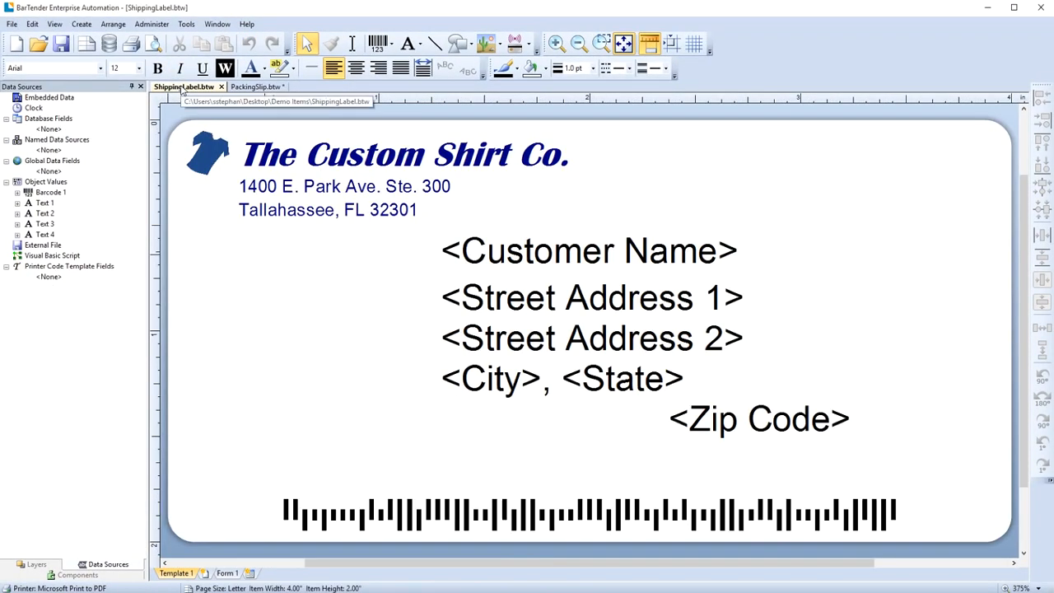
click(11, 25)
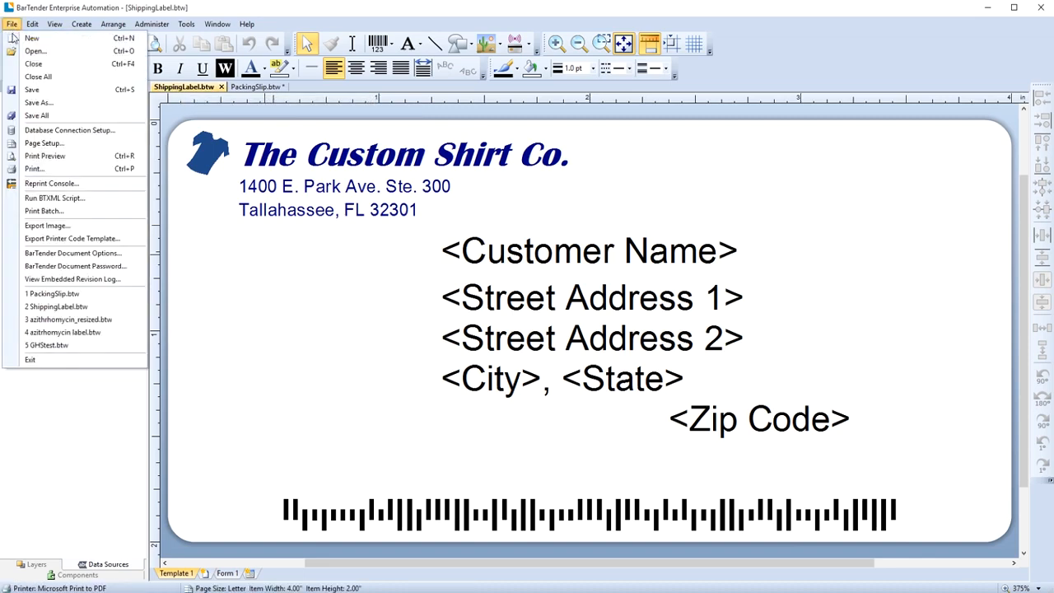
click(127, 134)
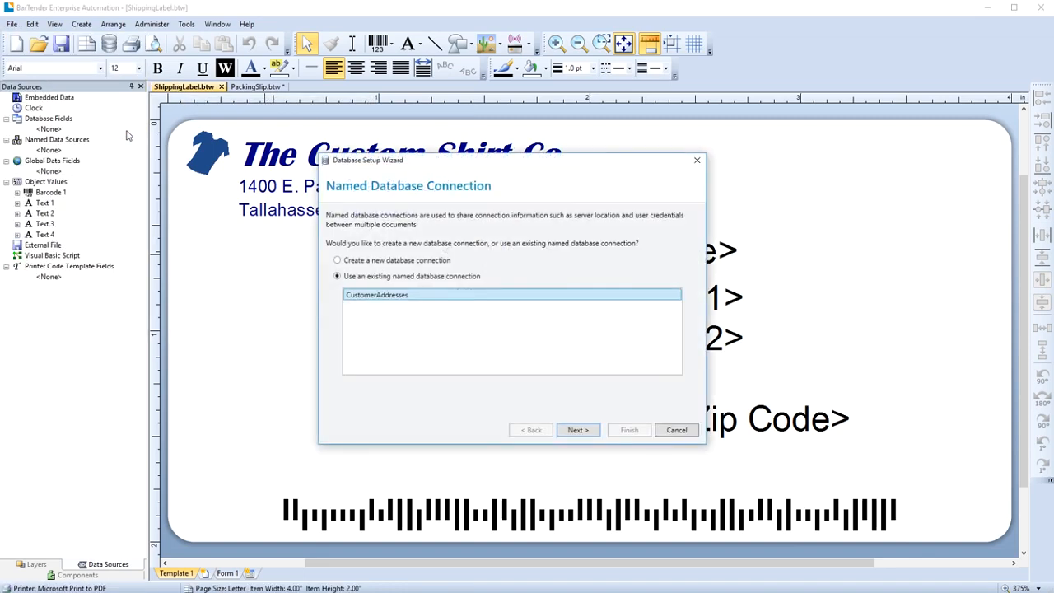
click(590, 433)
drag(361, 259, 615, 301)
click(625, 433)
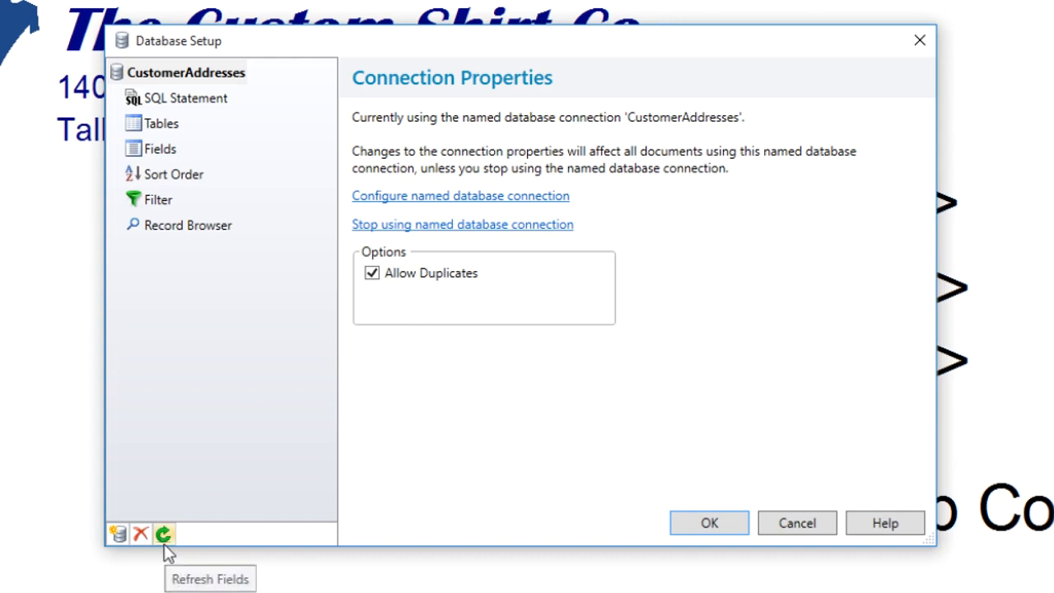
click(709, 523)
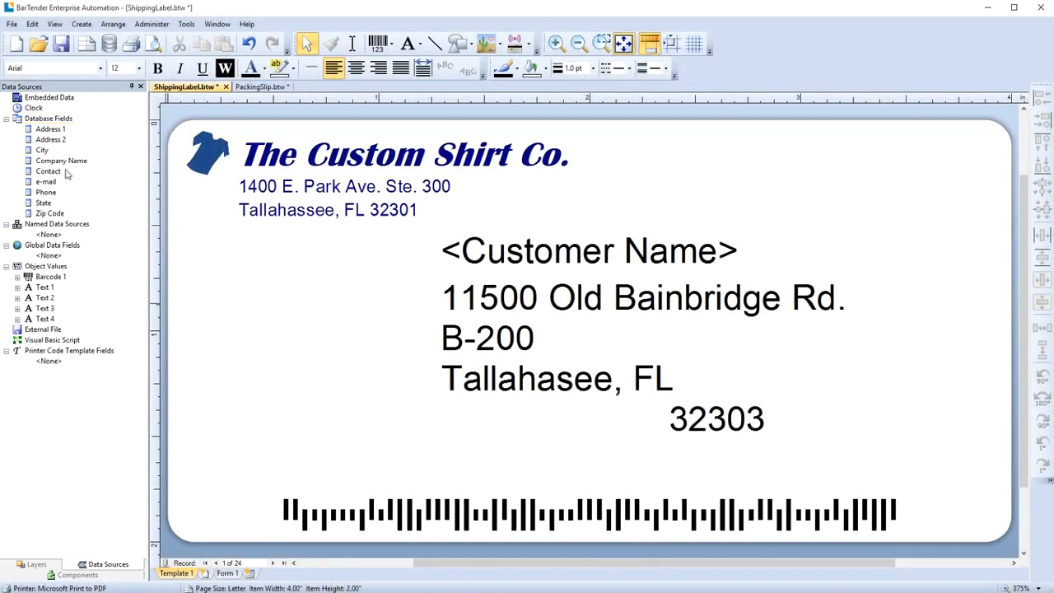
Link the <Customer Name> text on the shipping label to the Company Name database field.
drag(73, 161, 519, 249)
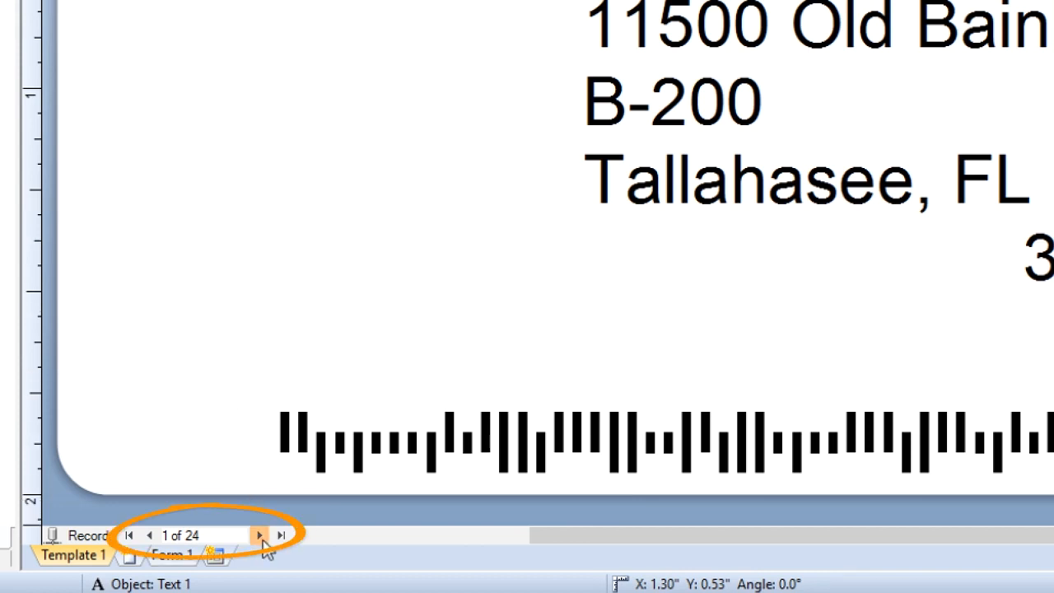
Step through the label's database records to record 5, and toggle the record data display off and back on.
click(260, 535)
click(260, 535)
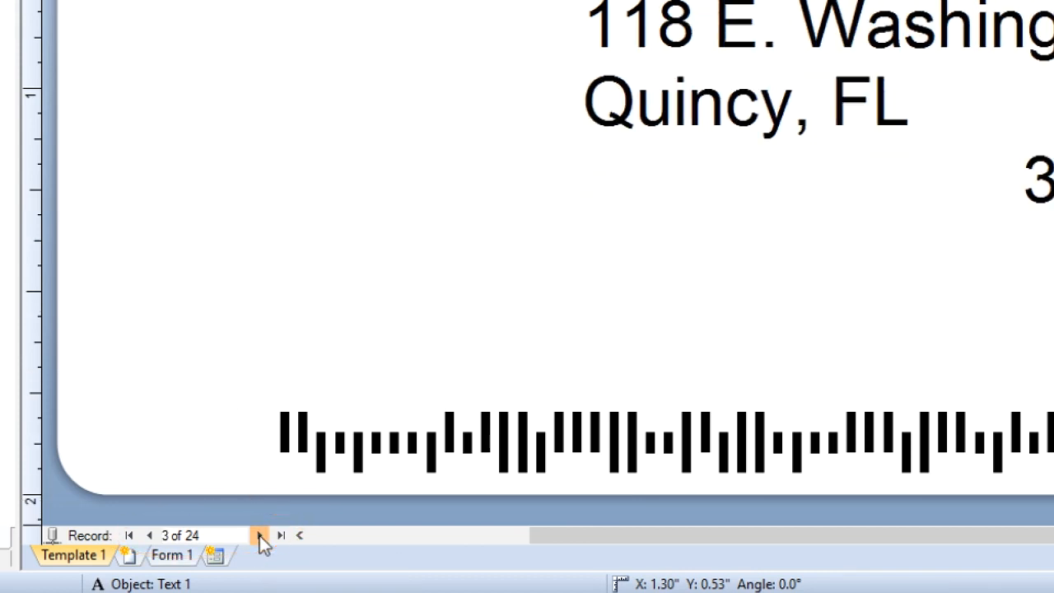
click(259, 535)
click(260, 535)
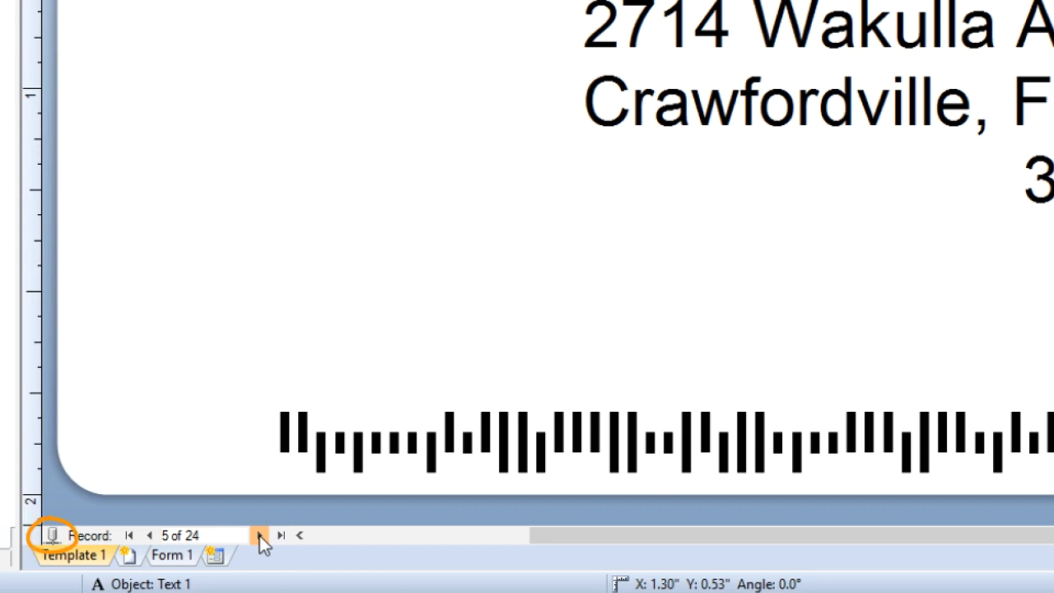
click(51, 535)
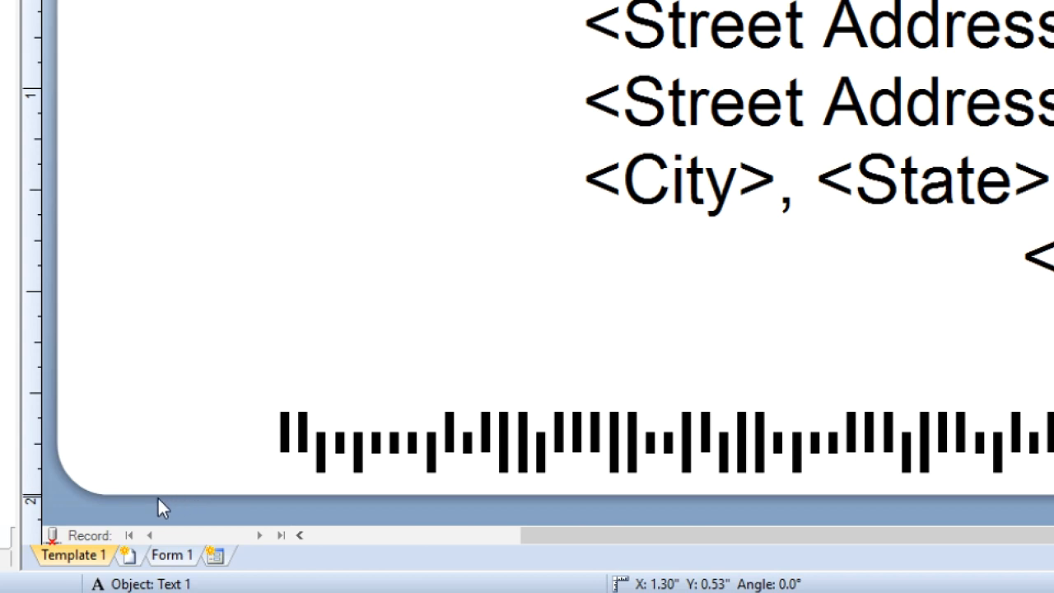
click(50, 537)
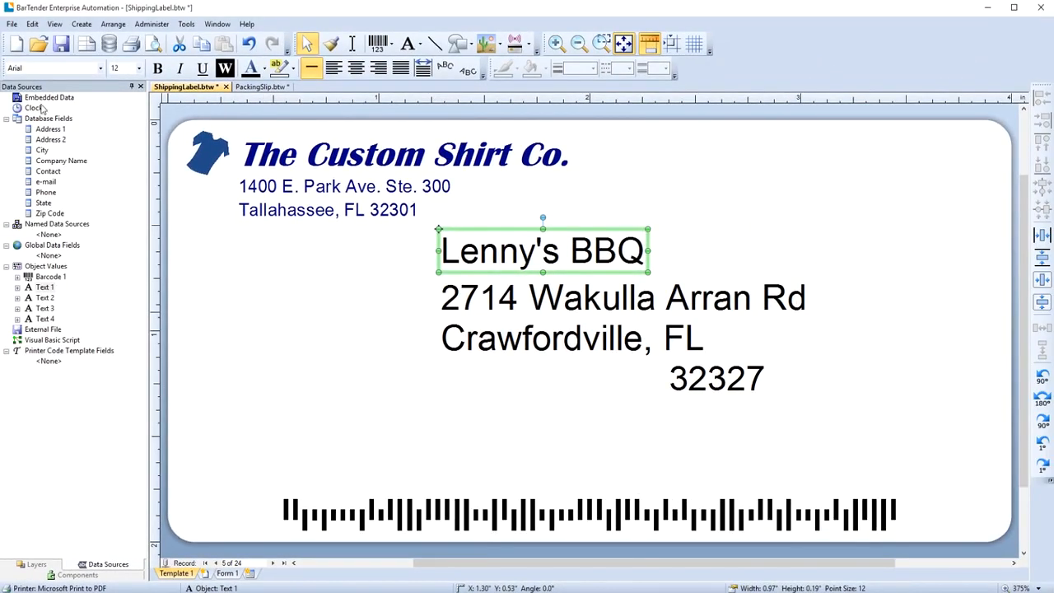
Open the print settings for the shipping label and set the queried records to Selected.
click(13, 25)
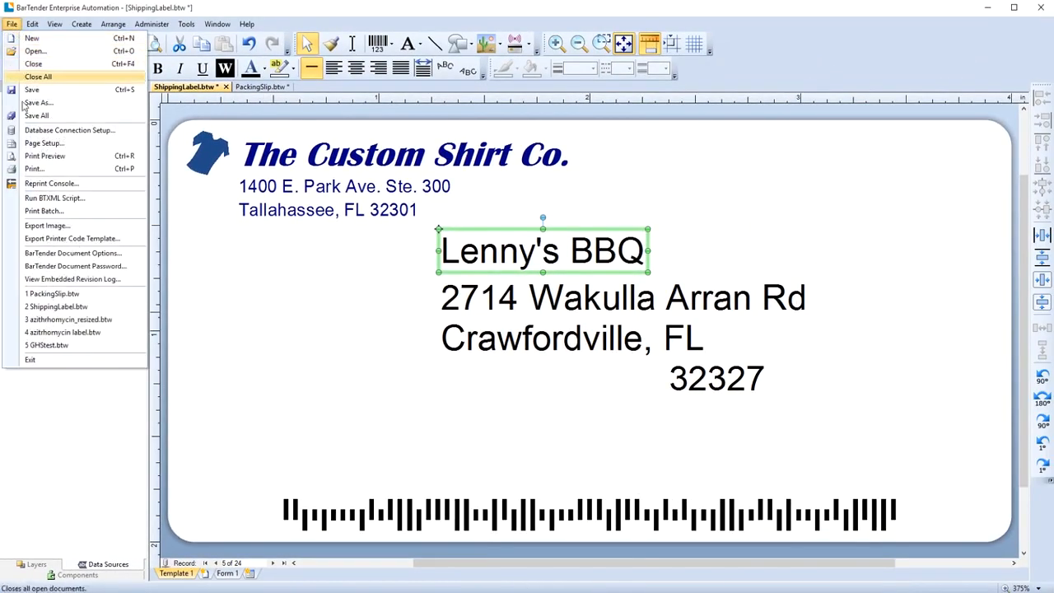
click(34, 168)
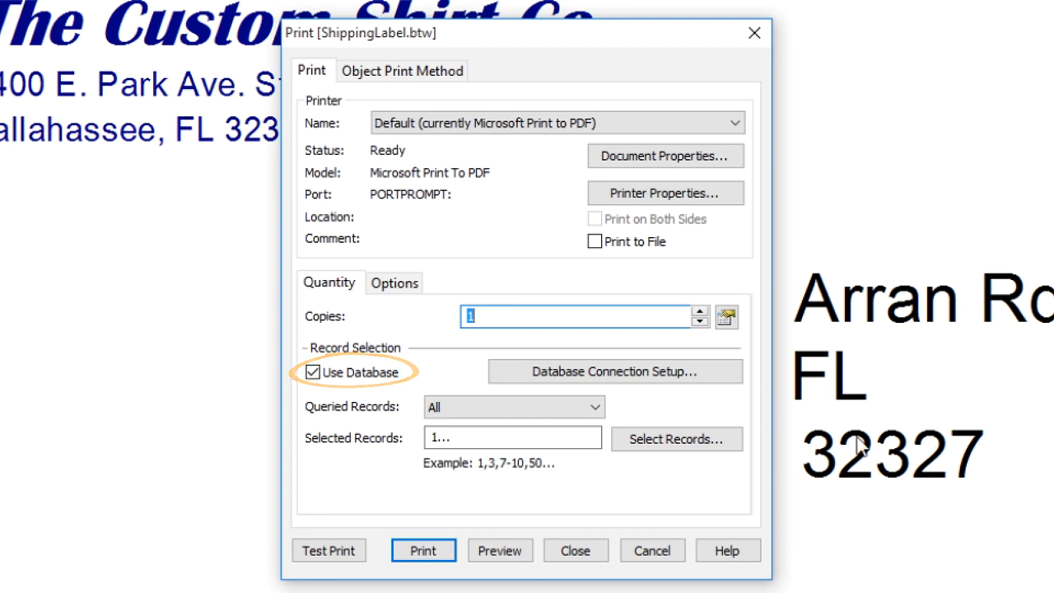
click(595, 407)
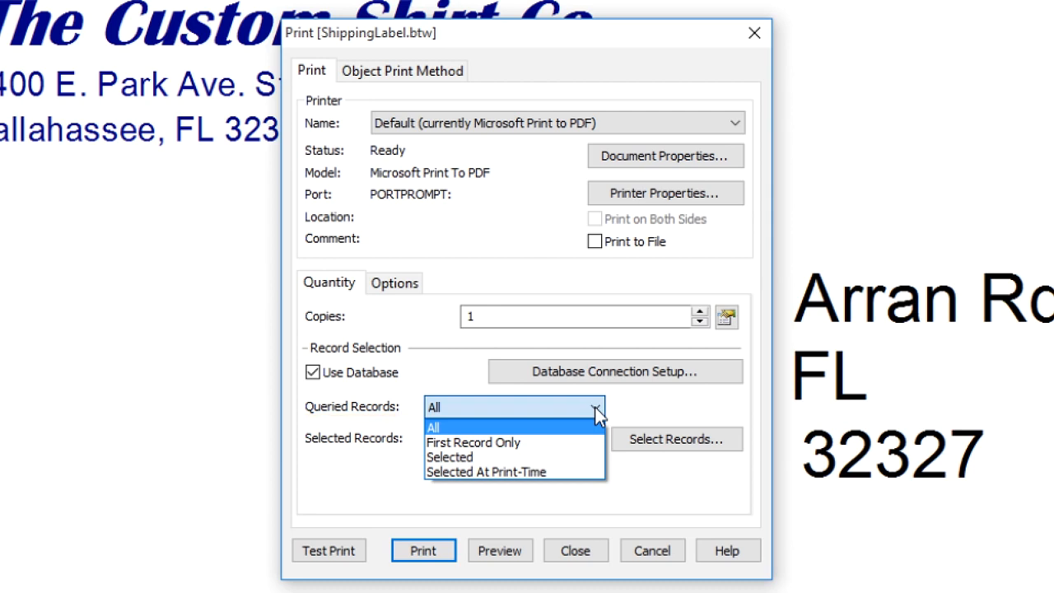
click(579, 458)
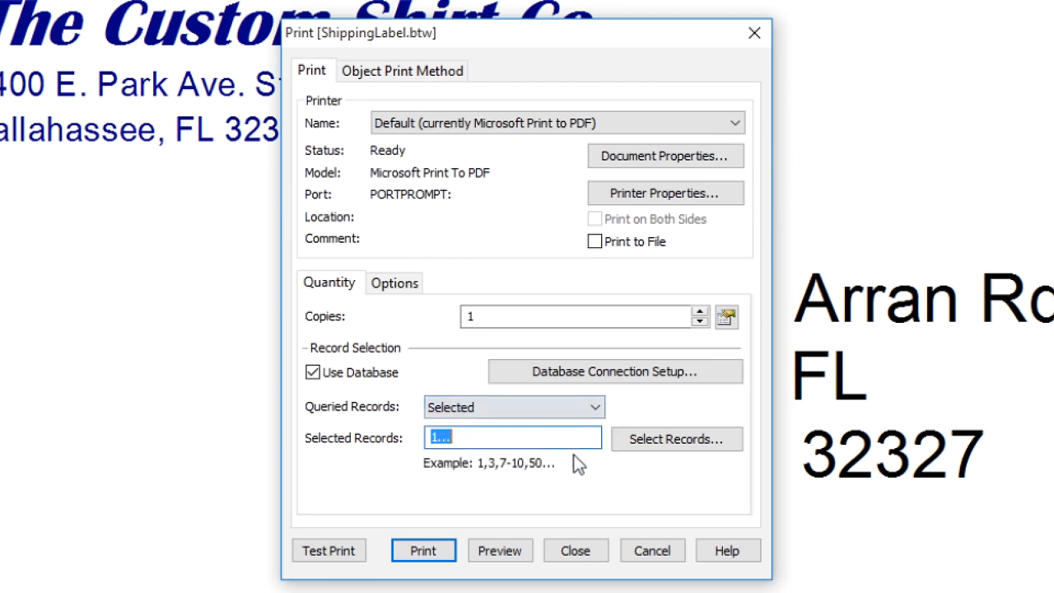
Set the shipping label's selected records to 5-10 and open the record selection list.
text(5-10)
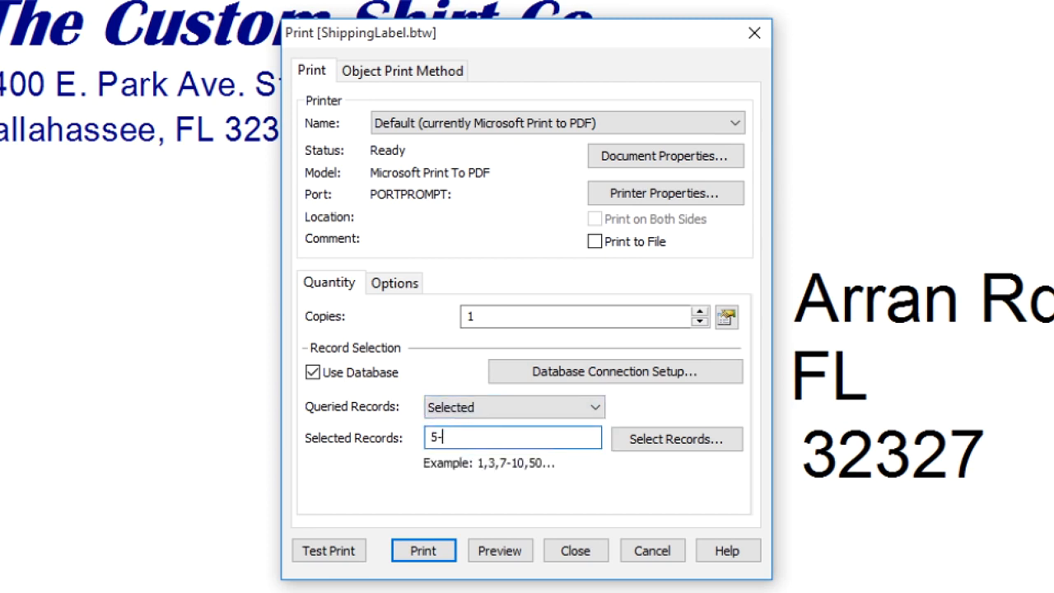
click(666, 439)
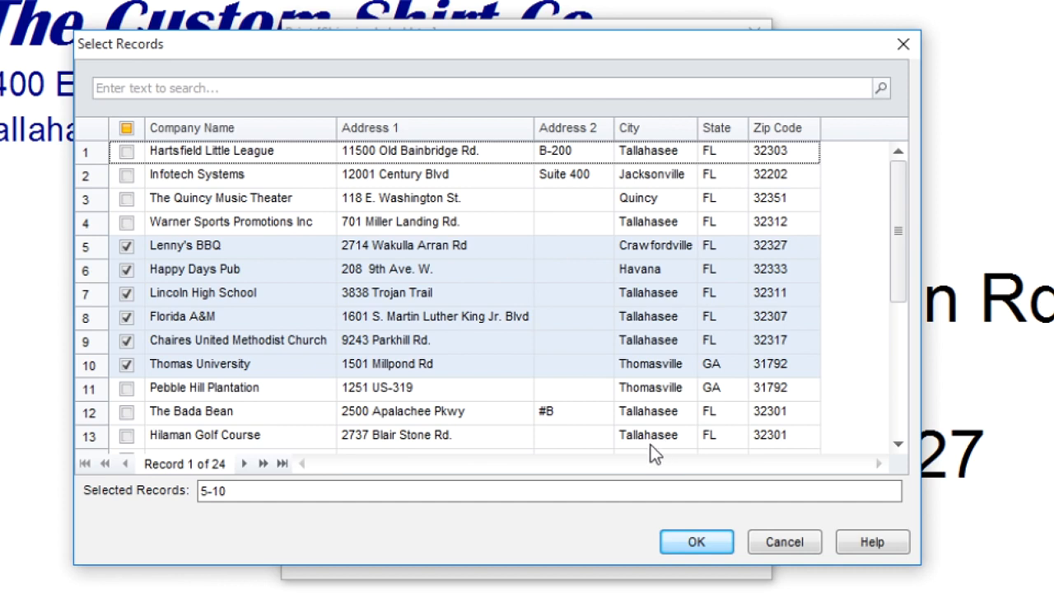
Add records 12-14, Hartsfield Little League and Infotech Systems to the selected records.
click(277, 490)
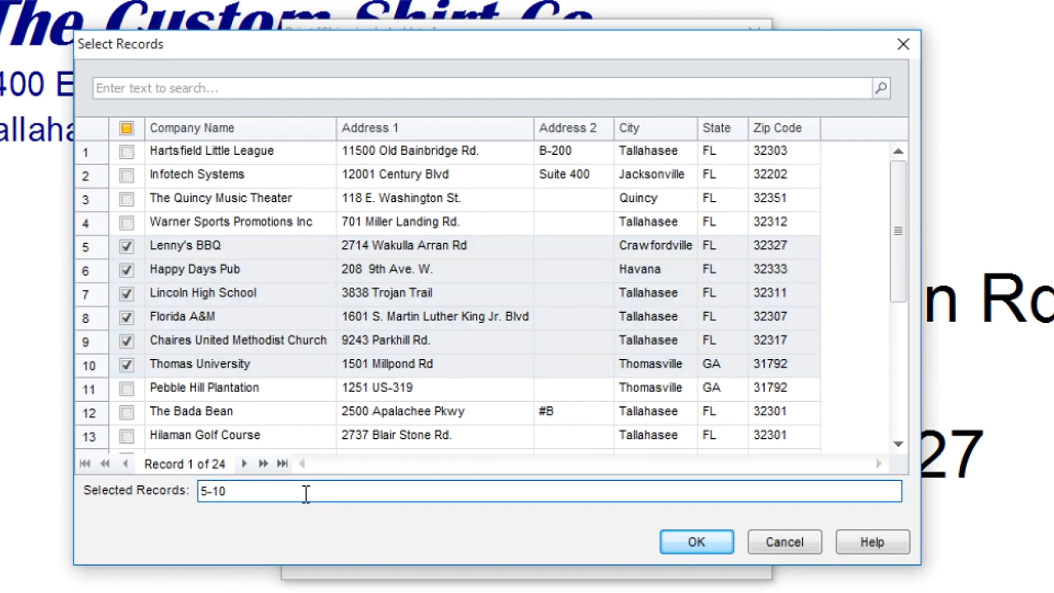
text(,12-1)
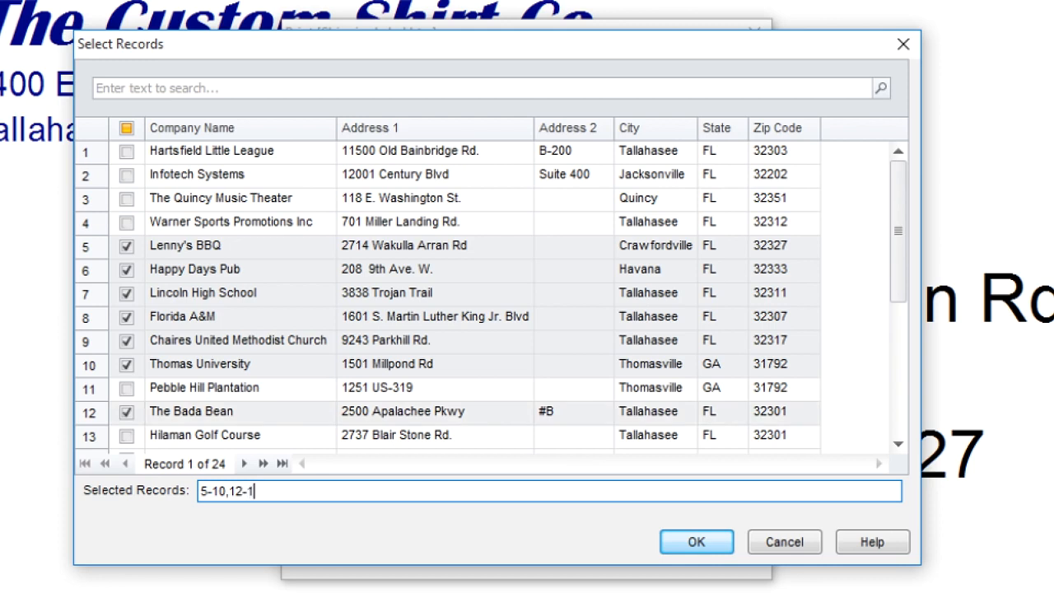
text(4)
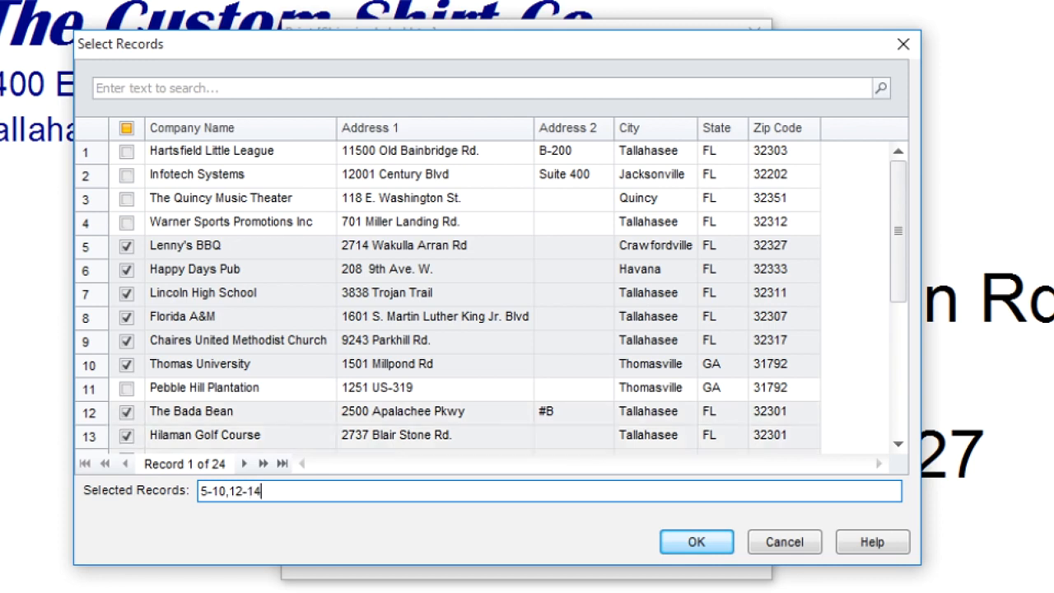
click(126, 152)
click(126, 175)
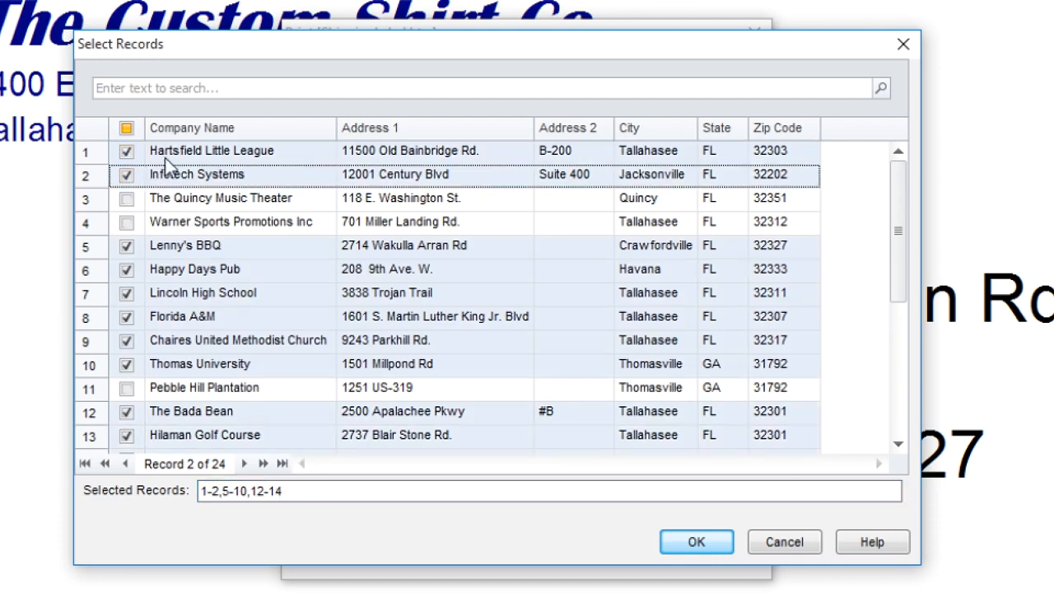
Filter the records by "Tallahasee", include records 15 to 17, exclude records 9 and 12, and discard the selection changes.
click(263, 89)
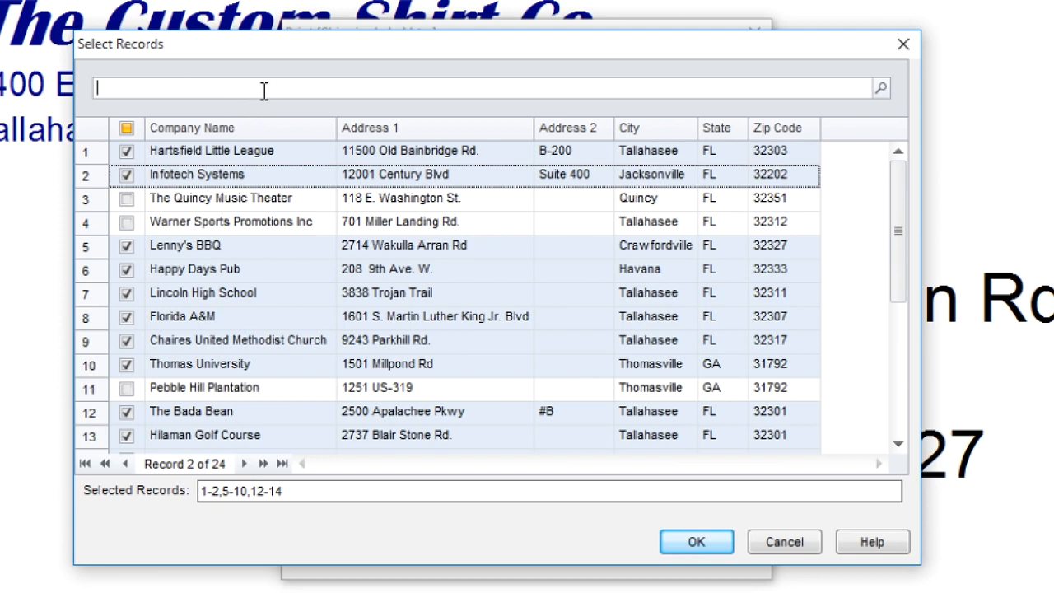
text(Tallahasee)
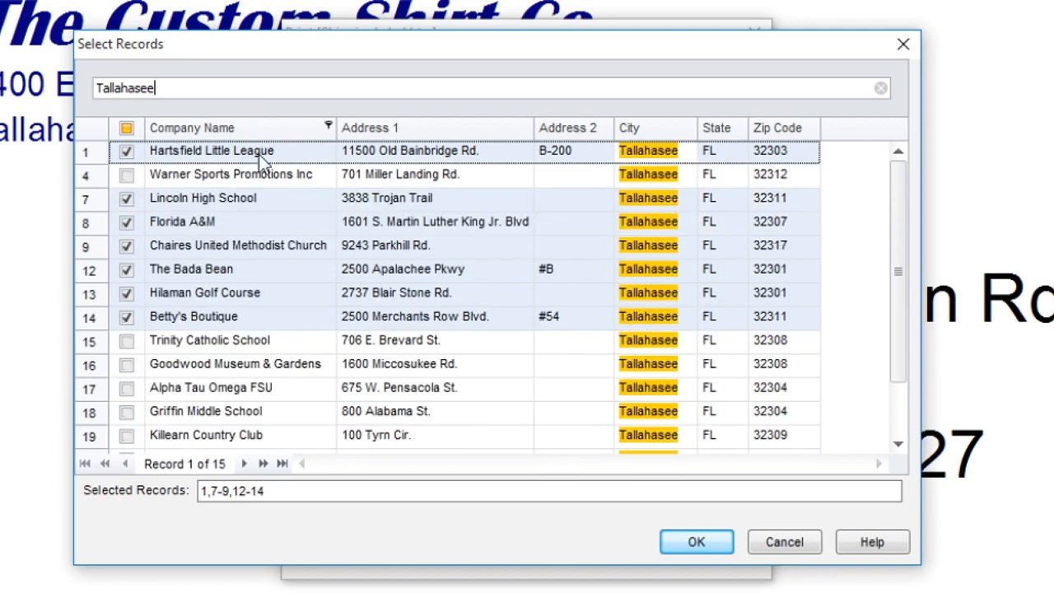
click(126, 340)
click(127, 364)
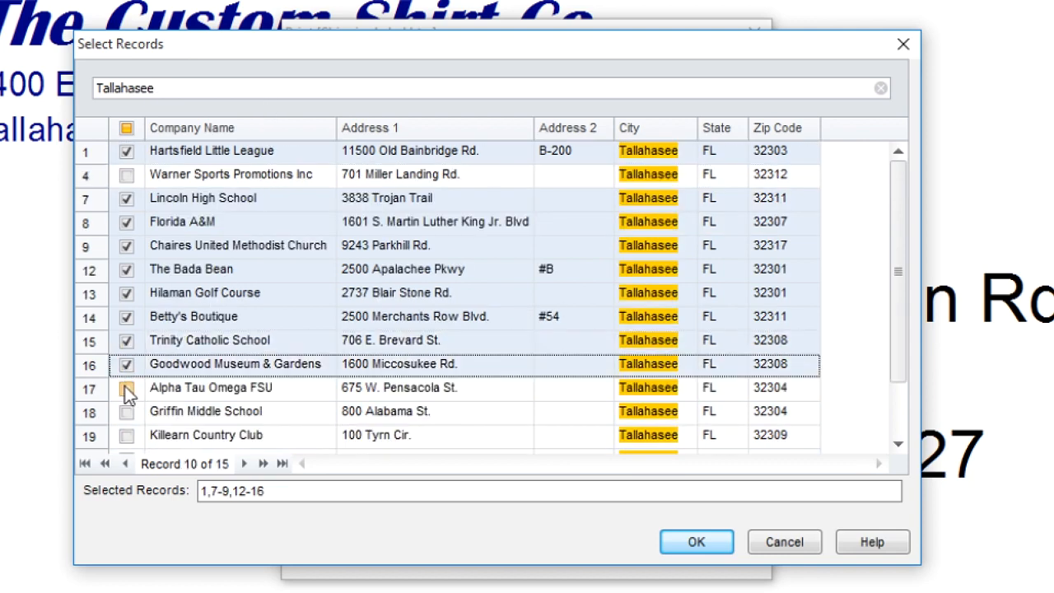
click(126, 388)
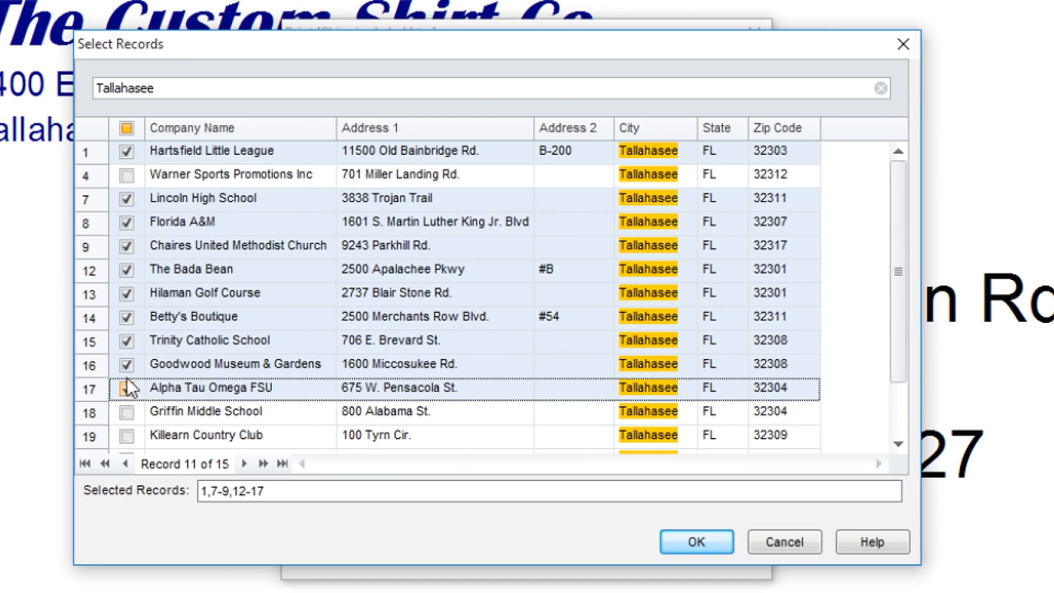
click(127, 246)
click(124, 271)
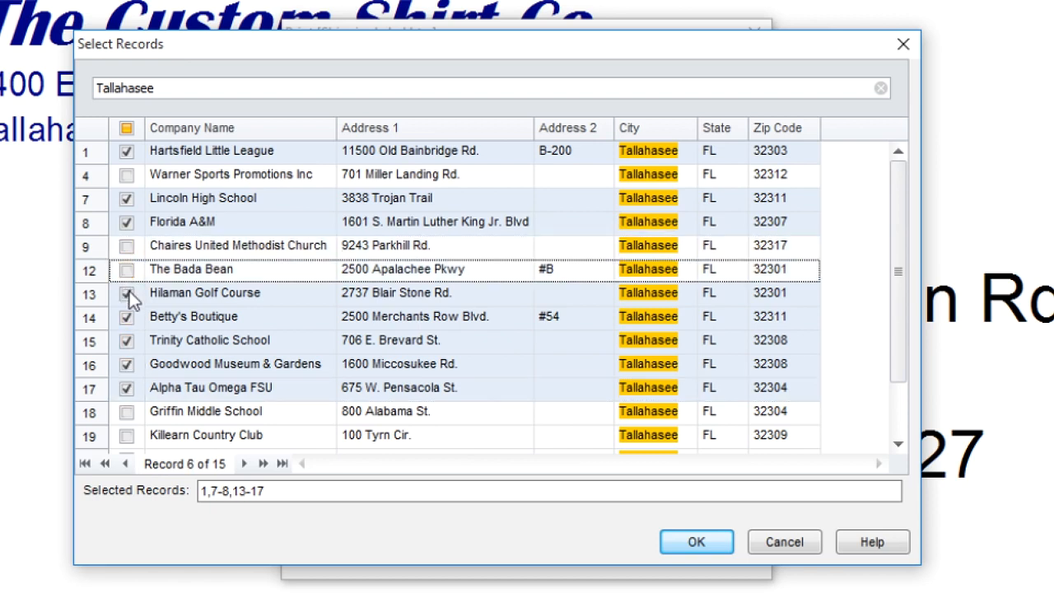
click(783, 547)
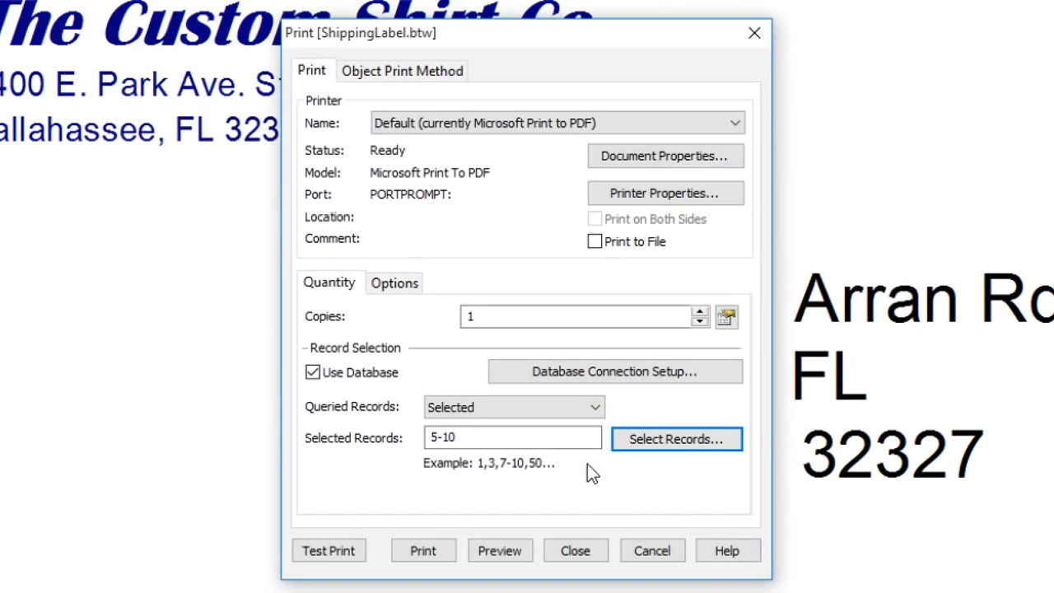
Set the queried records to Selected At Print-Time and start a print preview of the shipping label.
click(597, 410)
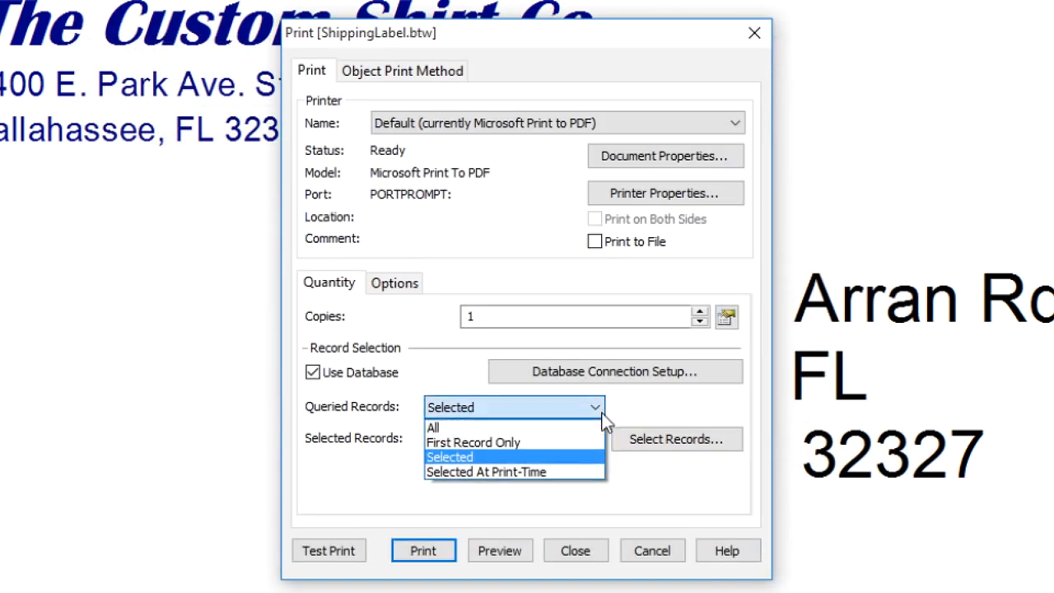
click(576, 473)
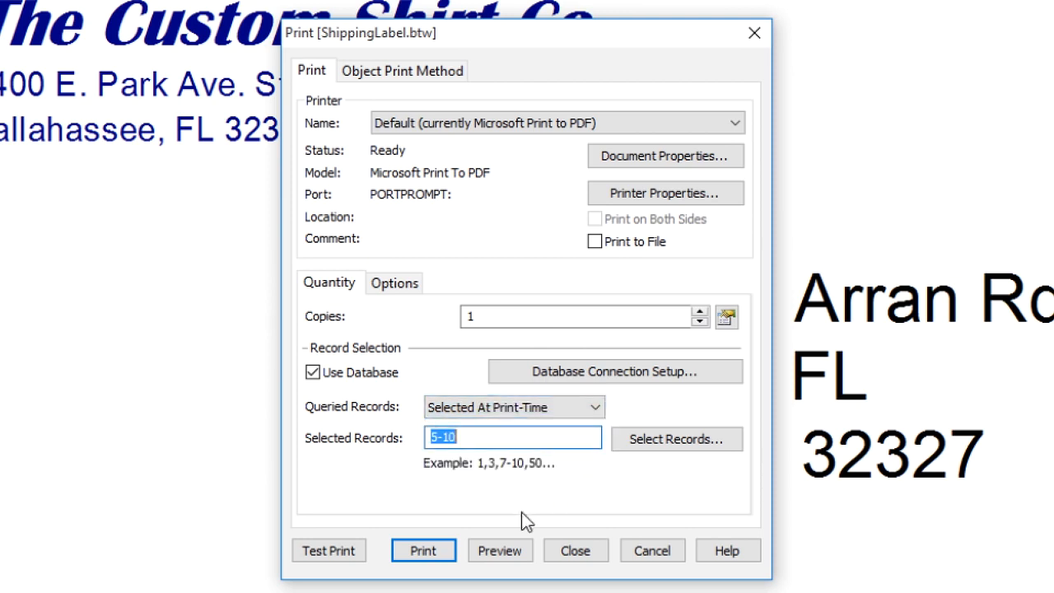
click(503, 558)
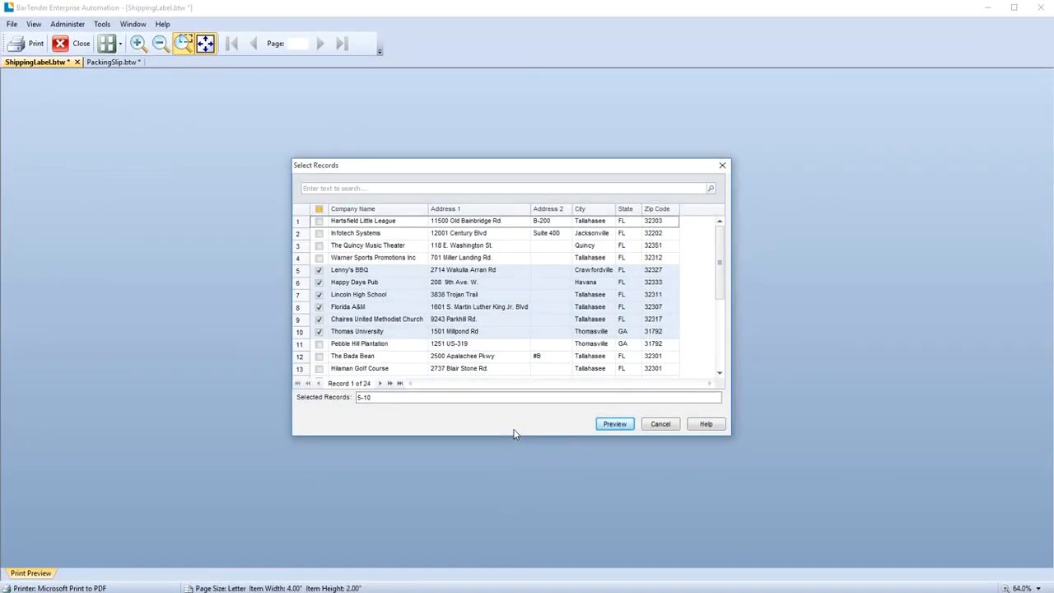
Add Hartsfield Little League, Infotech Systems and The Bada Bean to the print-time selection and preview the labels.
click(319, 221)
click(320, 234)
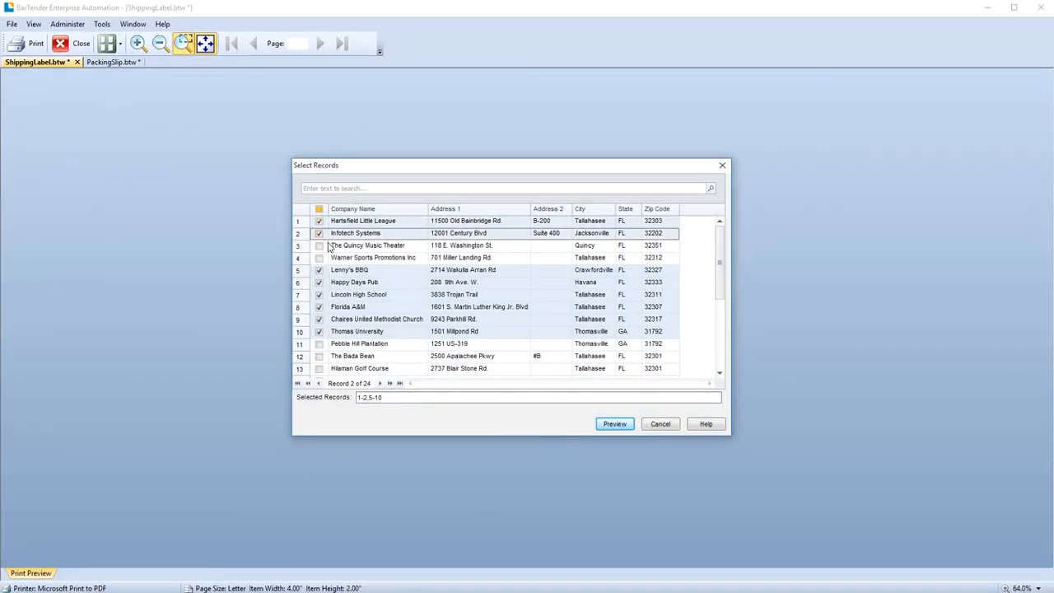
click(319, 357)
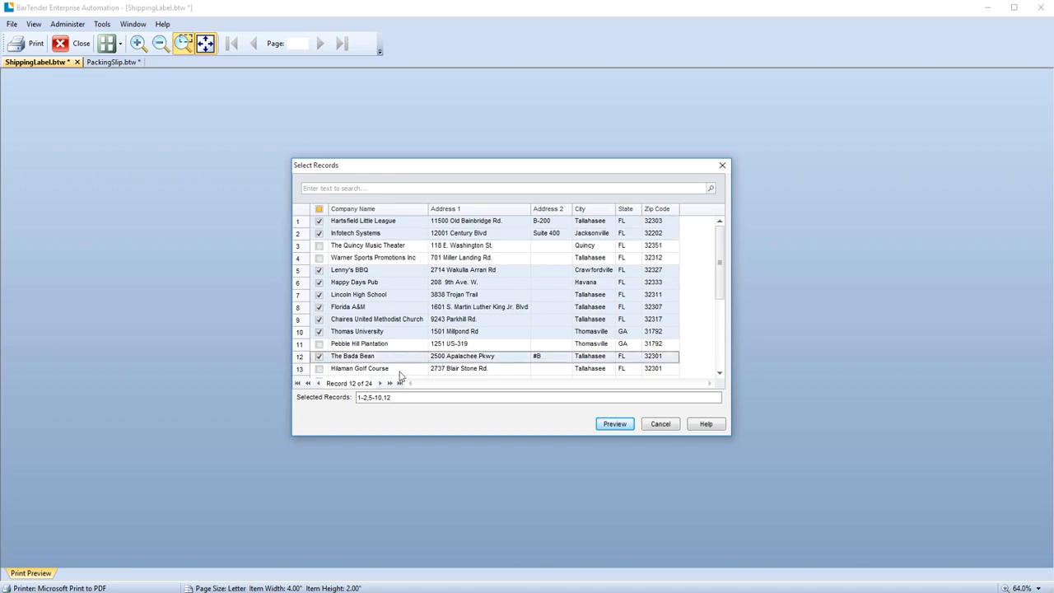
click(618, 426)
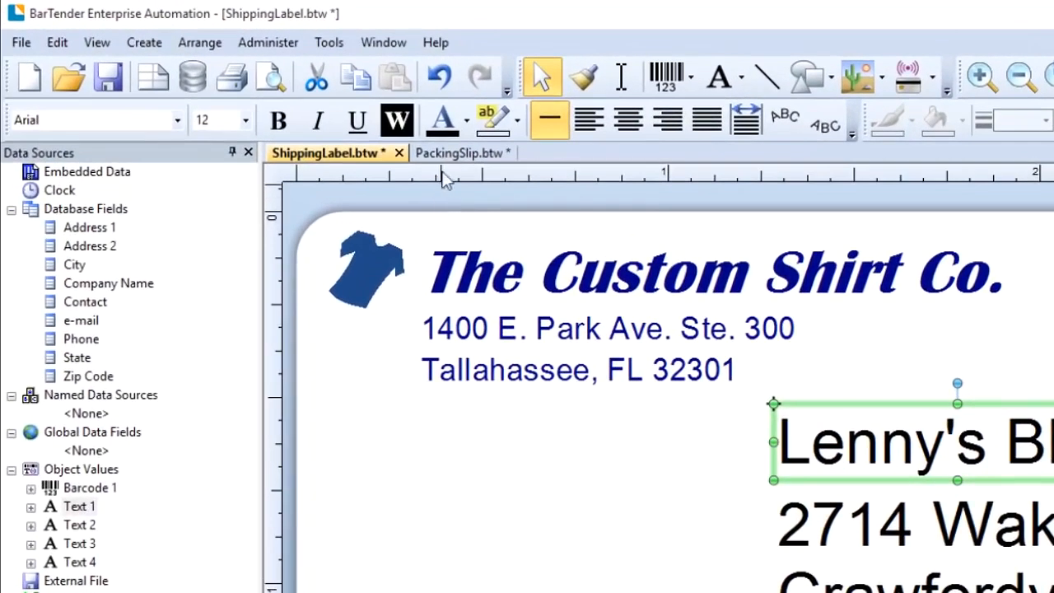
Show the available help and training resources.
click(430, 46)
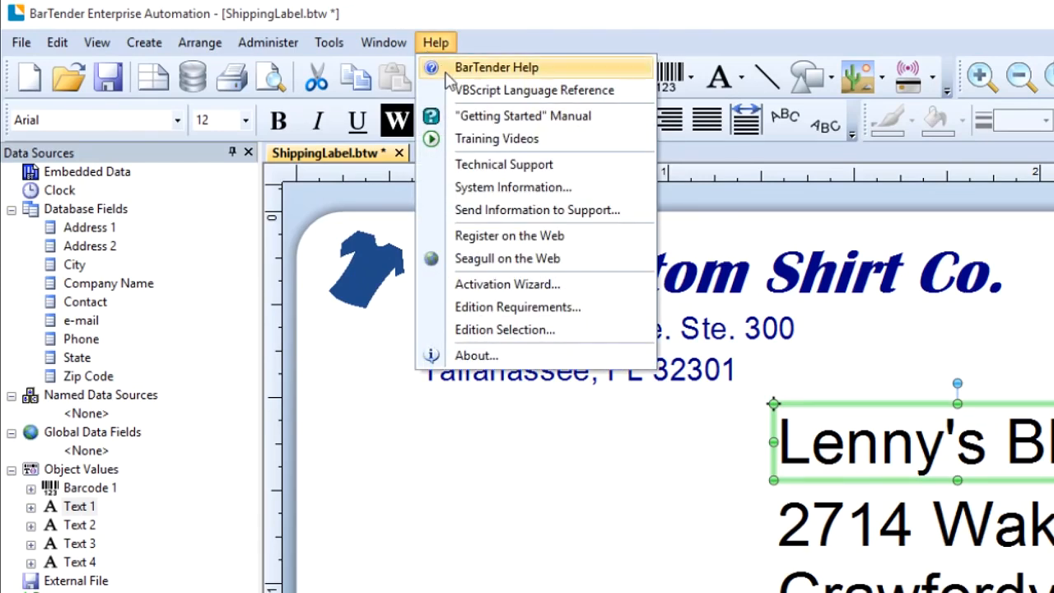